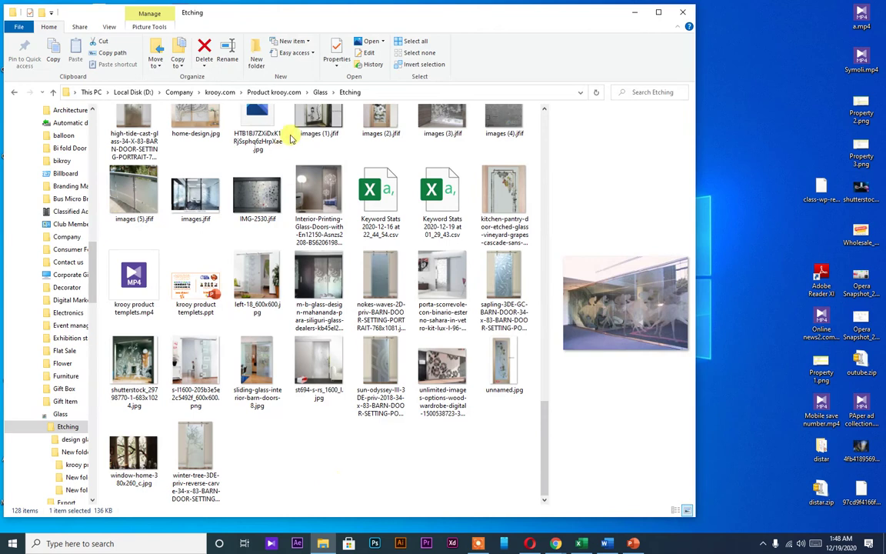
Look through the Etching folder's contents and its "design glass - Google Search_files" subfolder for the keyword data.
{"action": "left_click", "coordinate": [322, 92]}
{"action": "double_click", "coordinate": [126, 128]}
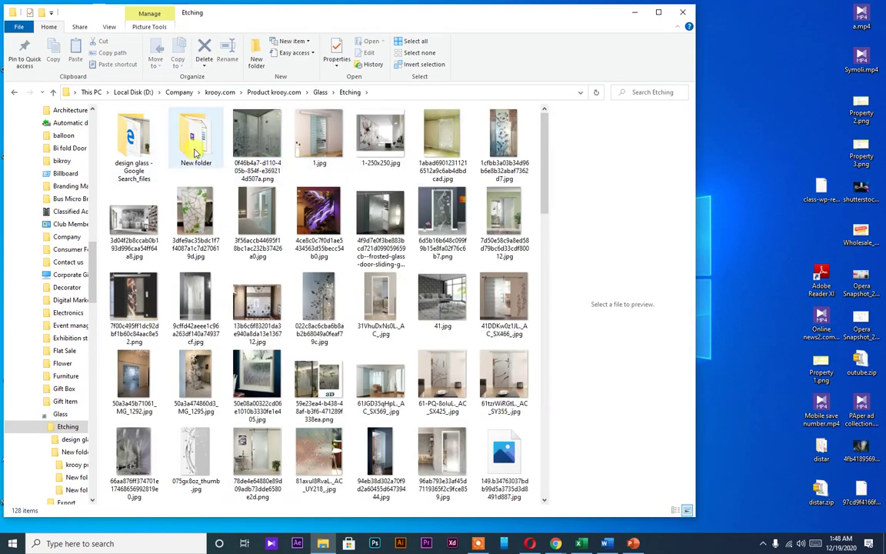
{"action": "double_click", "coordinate": [145, 150]}
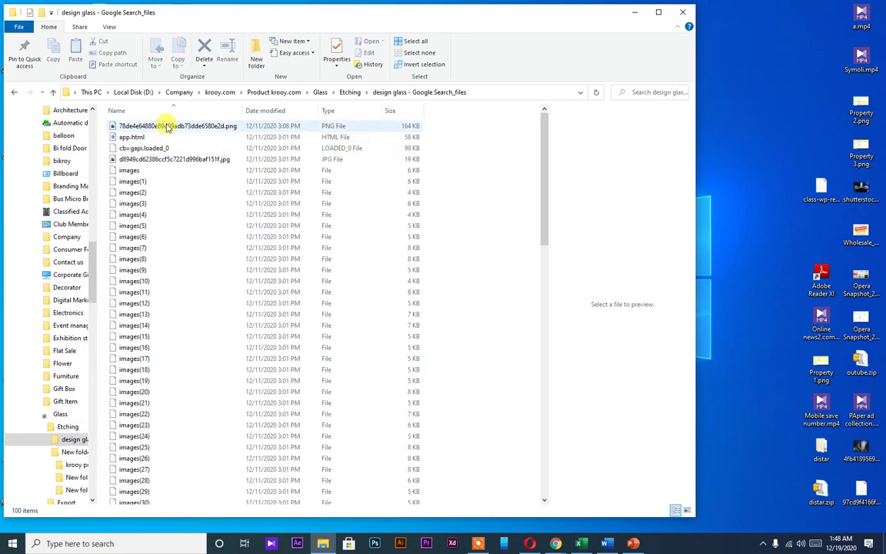
{"action": "left_click", "coordinate": [350, 93]}
{"action": "scroll", "coordinate": [436, 327], "scroll_direction": "down", "scroll_amount": 15}
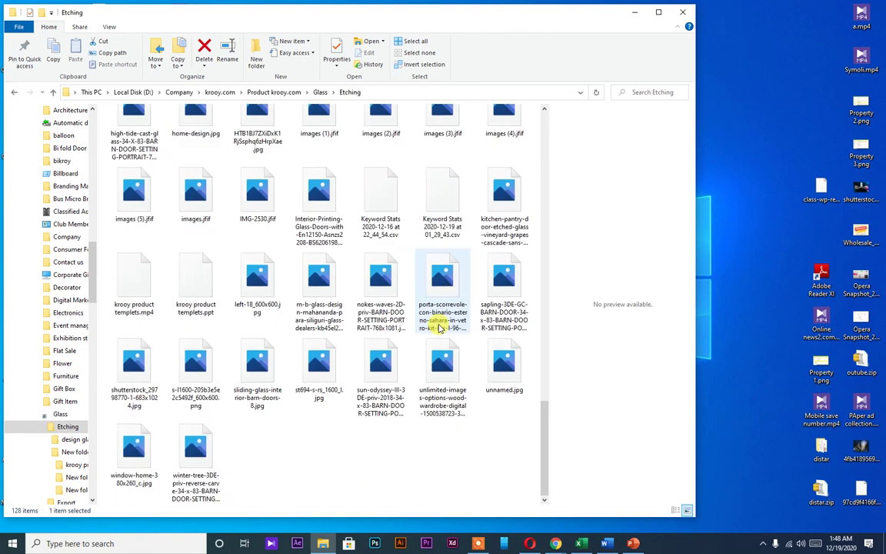
{"action": "scroll", "coordinate": [326, 333], "scroll_direction": "up", "scroll_amount": 2}
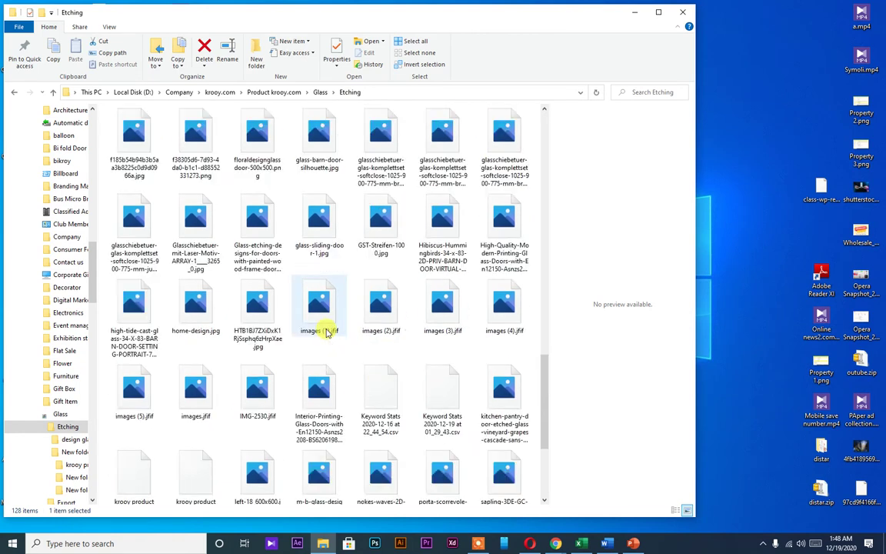
{"action": "scroll", "coordinate": [326, 332], "scroll_direction": "down", "scroll_amount": 3}
{"action": "scroll", "coordinate": [326, 332], "scroll_direction": "up", "scroll_amount": 15}
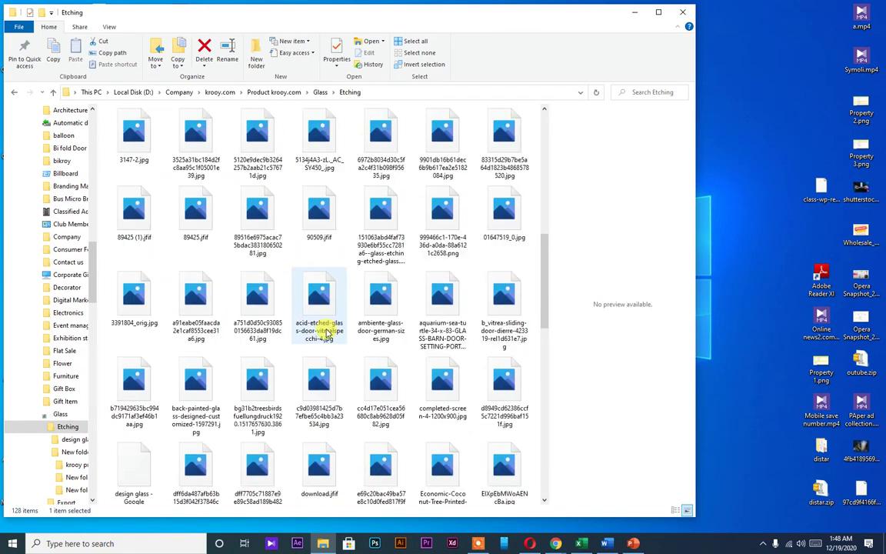
{"action": "scroll", "coordinate": [326, 332], "scroll_direction": "down", "scroll_amount": 5}
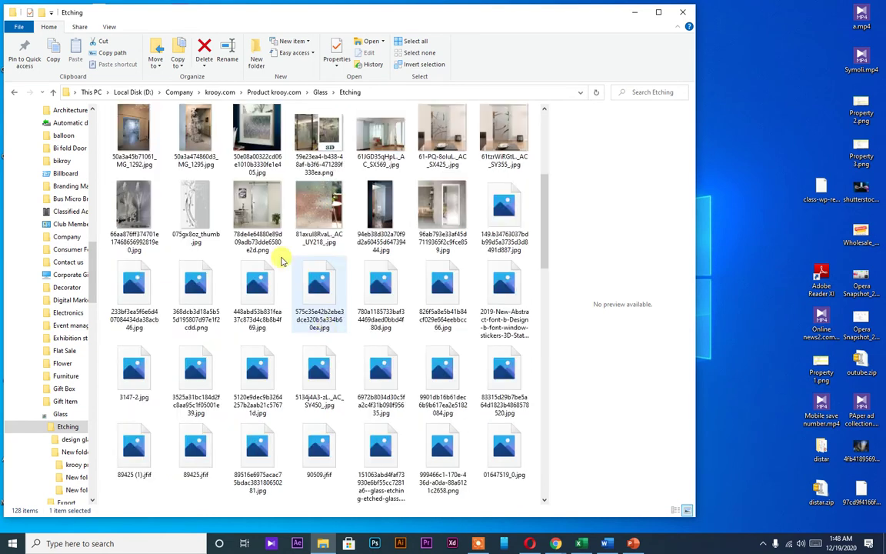
Open Keyword Stats 2020-12-16 at 22_55_25.csv from New folder (3) inside Etching's New folder.
{"action": "scroll", "coordinate": [283, 257], "scroll_direction": "up", "scroll_amount": 5}
{"action": "double_click", "coordinate": [193, 157]}
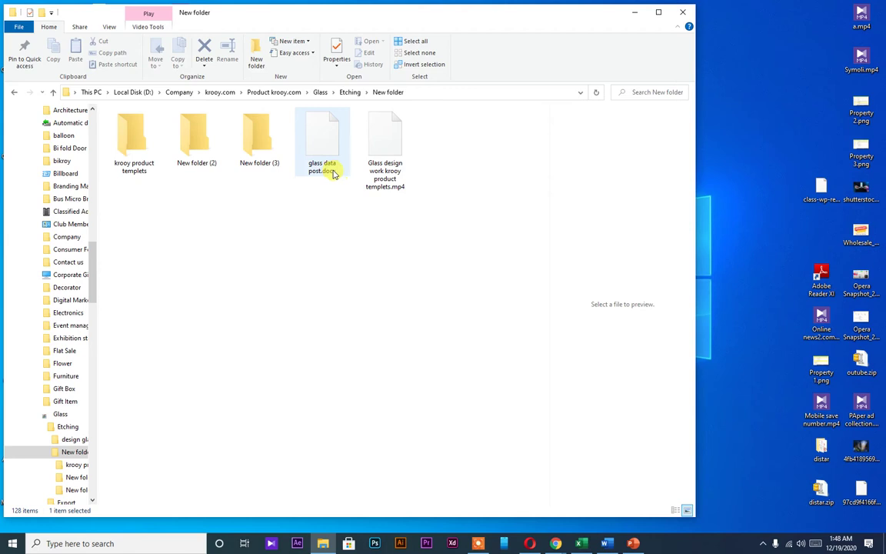
{"action": "double_click", "coordinate": [257, 157]}
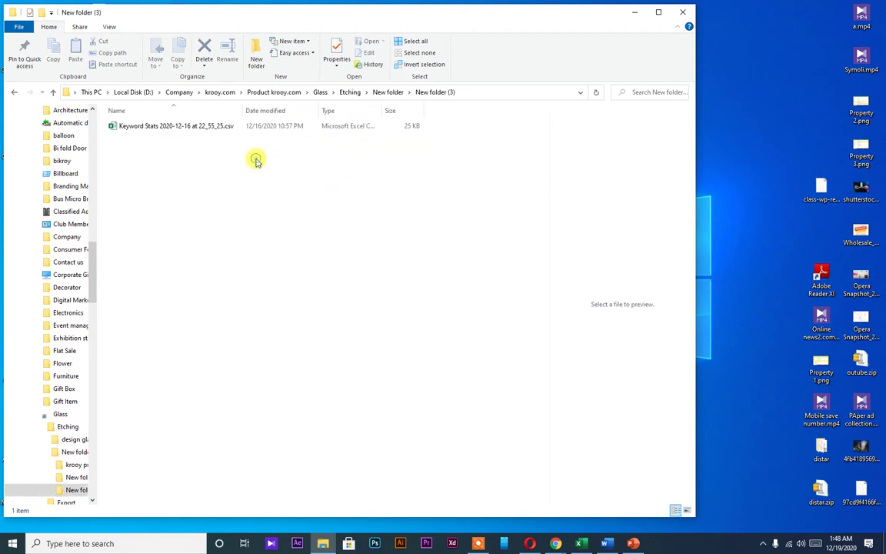
{"action": "double_click", "coordinate": [209, 128]}
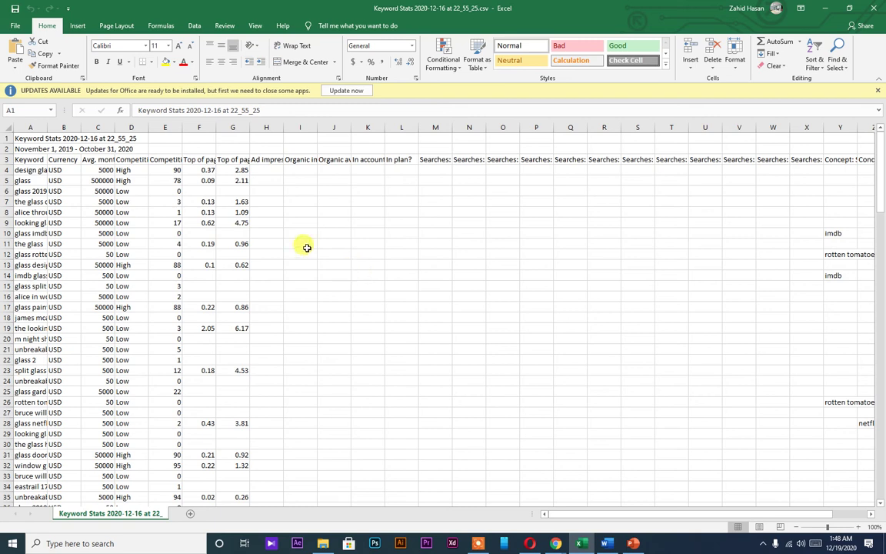
Resize the Keyword column so most keywords are readable and widen the average monthly searches column.
{"action": "double_click", "coordinate": [47, 127]}
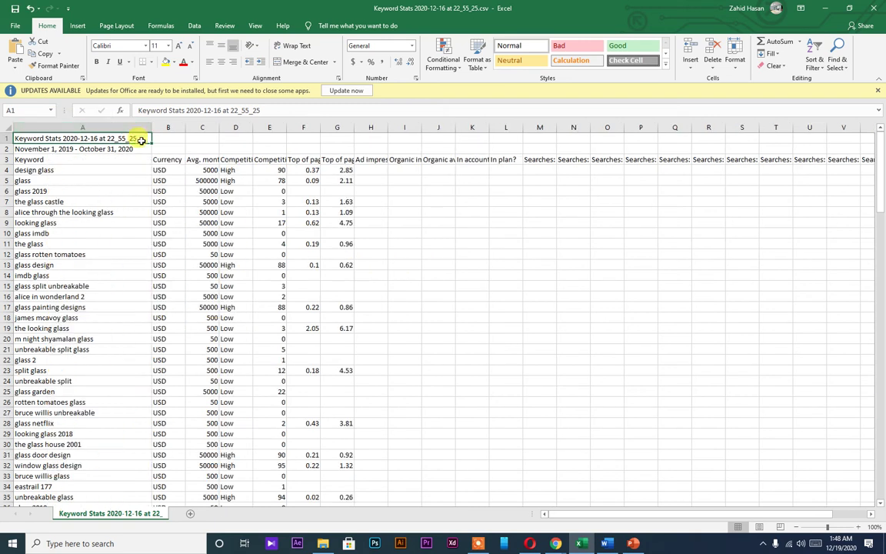
{"action": "left_click_drag", "start_coordinate": [152, 128], "coordinate": [95, 139]}
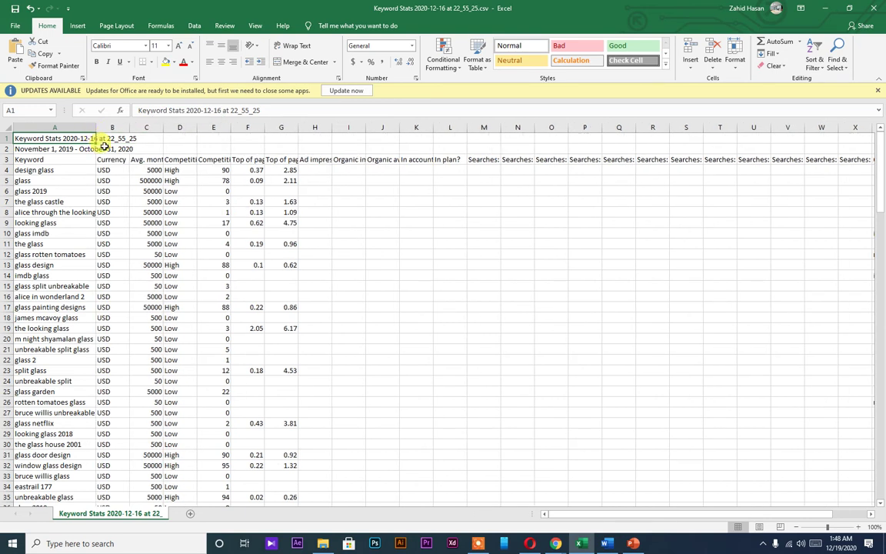
{"action": "left_click", "coordinate": [152, 170]}
{"action": "left_click", "coordinate": [152, 180]}
{"action": "left_click", "coordinate": [151, 170]}
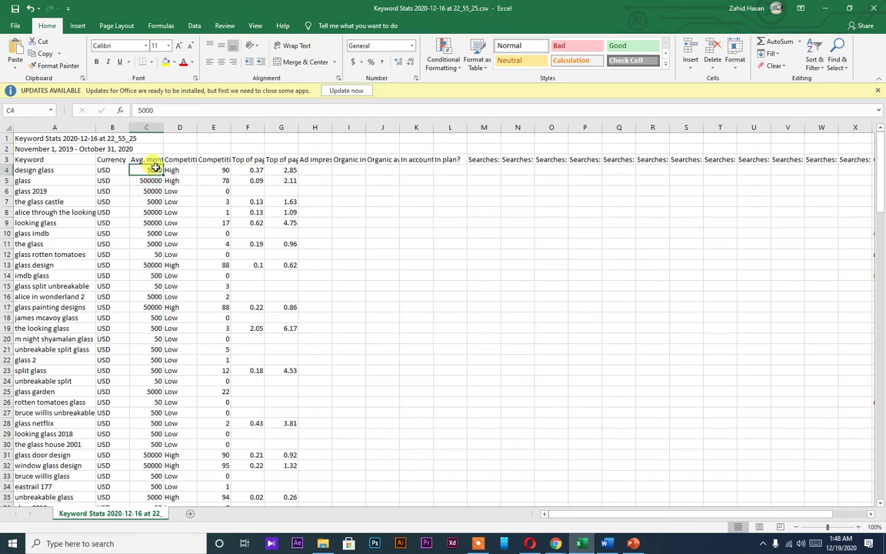
{"action": "left_click_drag", "start_coordinate": [162, 125], "coordinate": [181, 126]}
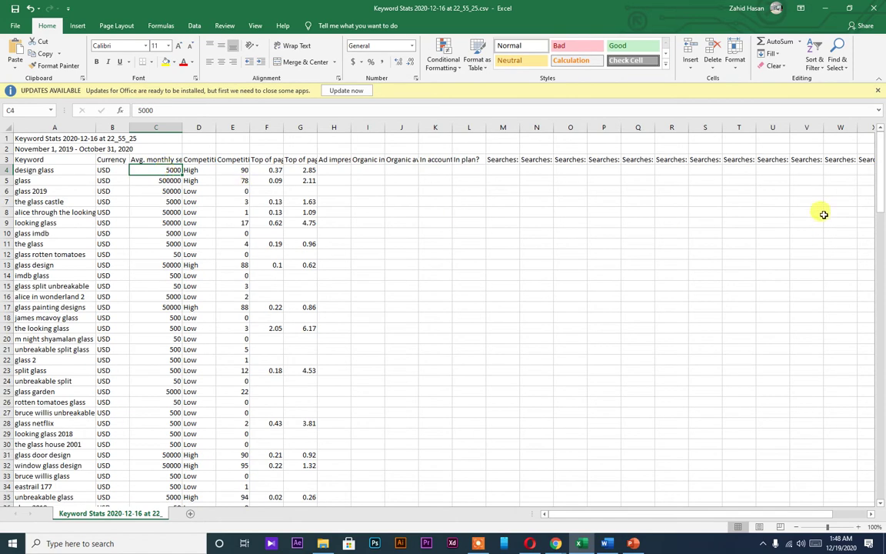
Sort the keyword data by average monthly searches (C4:C158) from largest to smallest, expanding the selection to the neighbouring columns.
{"action": "left_click_drag", "start_coordinate": [880, 166], "coordinate": [862, 453]}
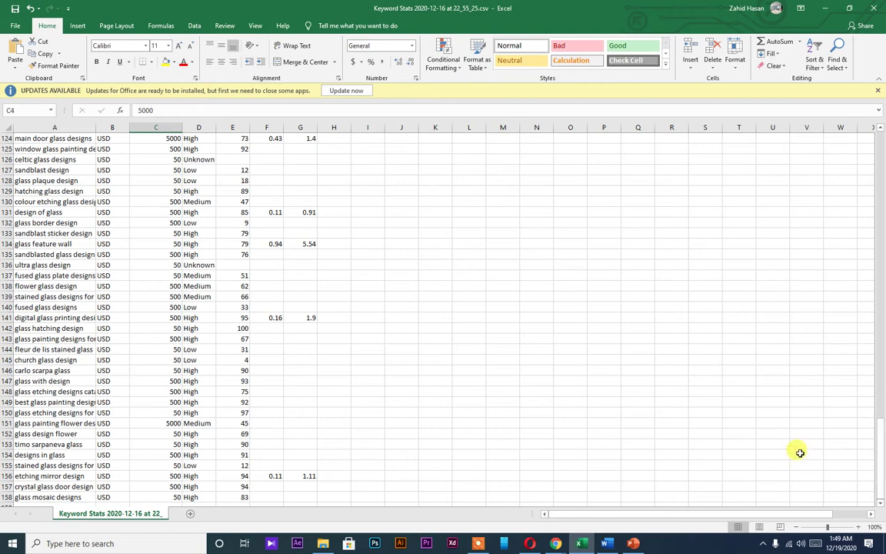
{"action": "left_click", "coordinate": [170, 497], "text": "shift"}
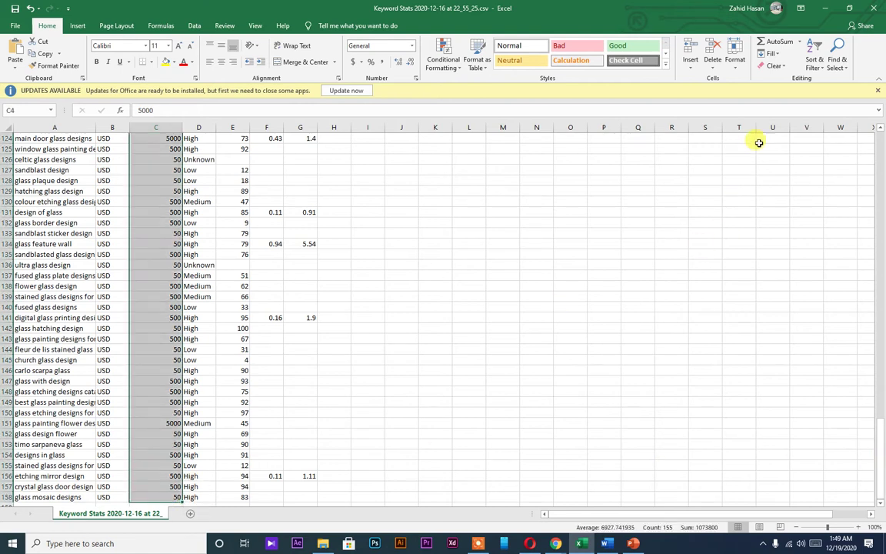
{"action": "left_click", "coordinate": [820, 73]}
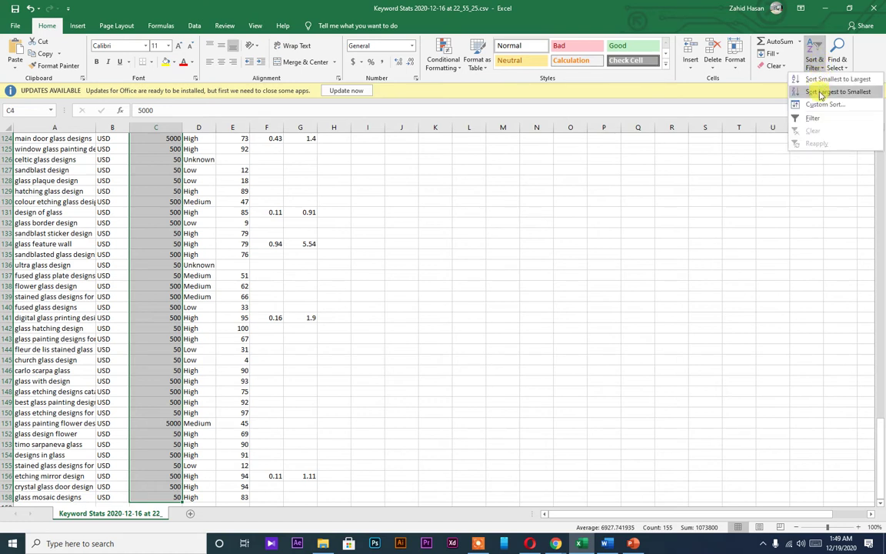
{"action": "left_click", "coordinate": [822, 92]}
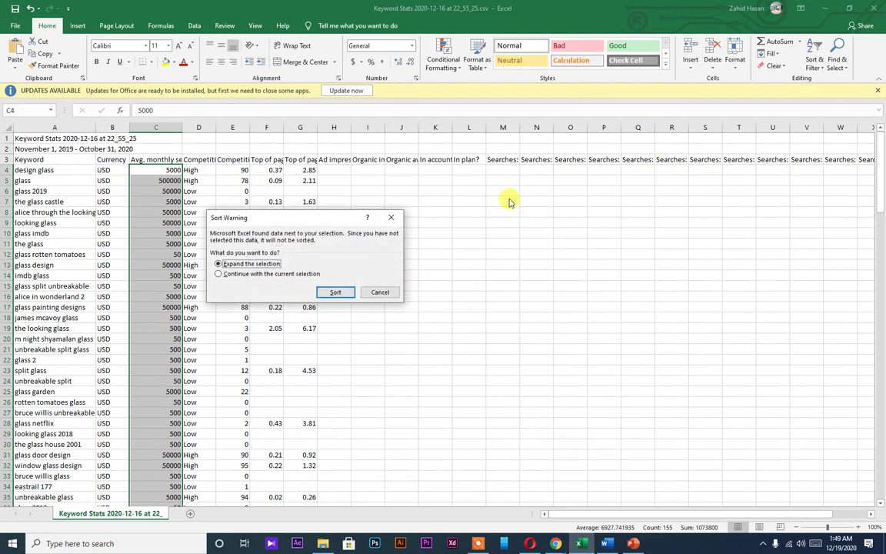
{"action": "left_click", "coordinate": [335, 293]}
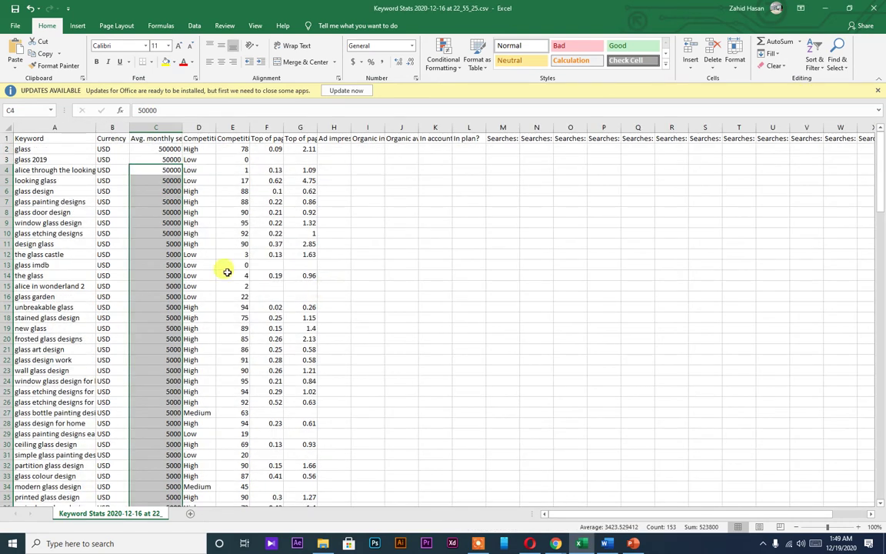
{"action": "left_click", "coordinate": [162, 149]}
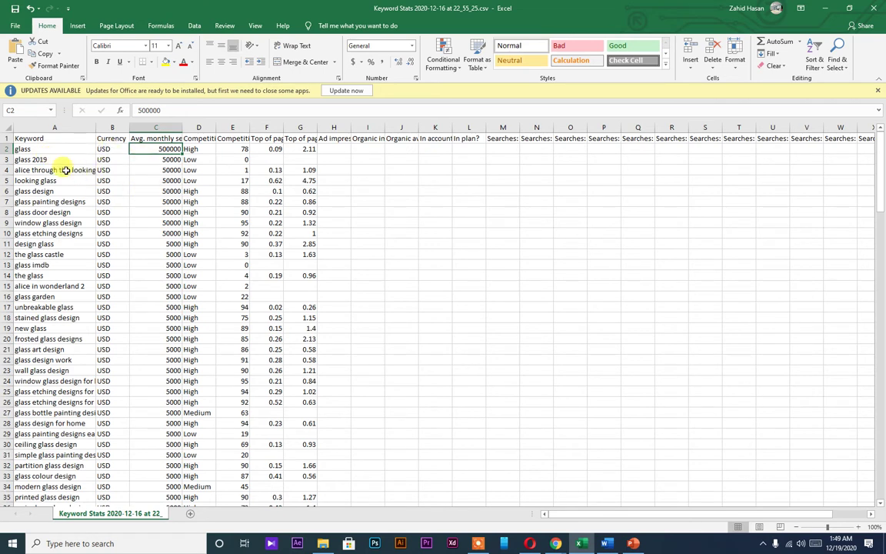
Save the file as an Excel Workbook (*.xlsx) named Design Glass in Etching's New folder > New folder (3).
{"action": "left_click", "coordinate": [15, 26]}
{"action": "left_click", "coordinate": [12, 167]}
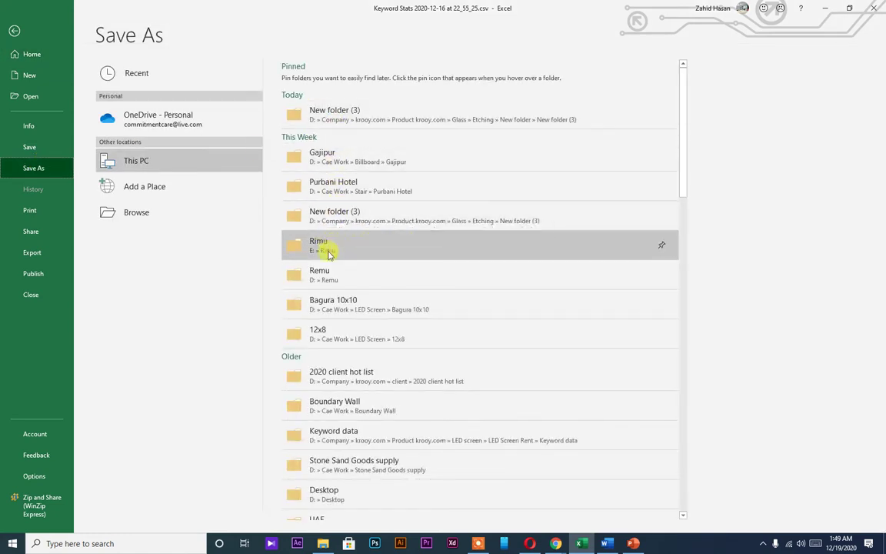
{"action": "left_click", "coordinate": [352, 221]}
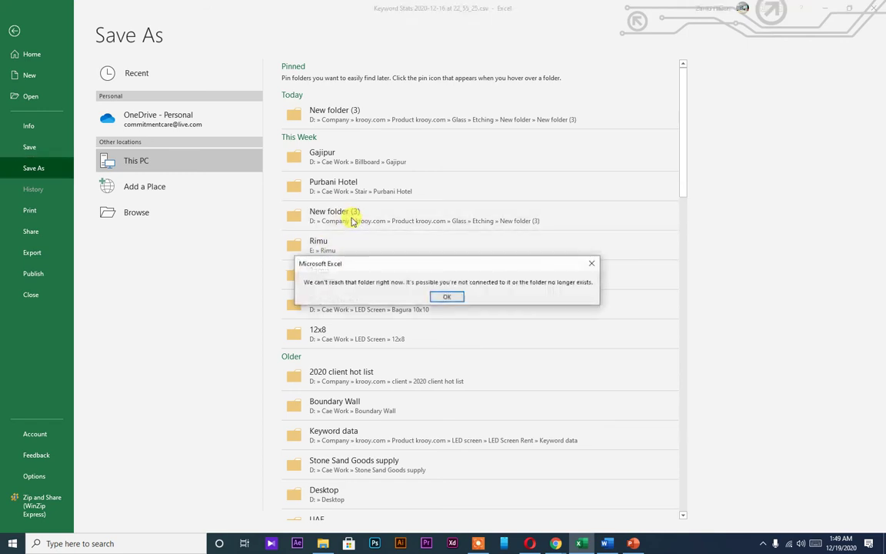
{"action": "left_click", "coordinate": [440, 297]}
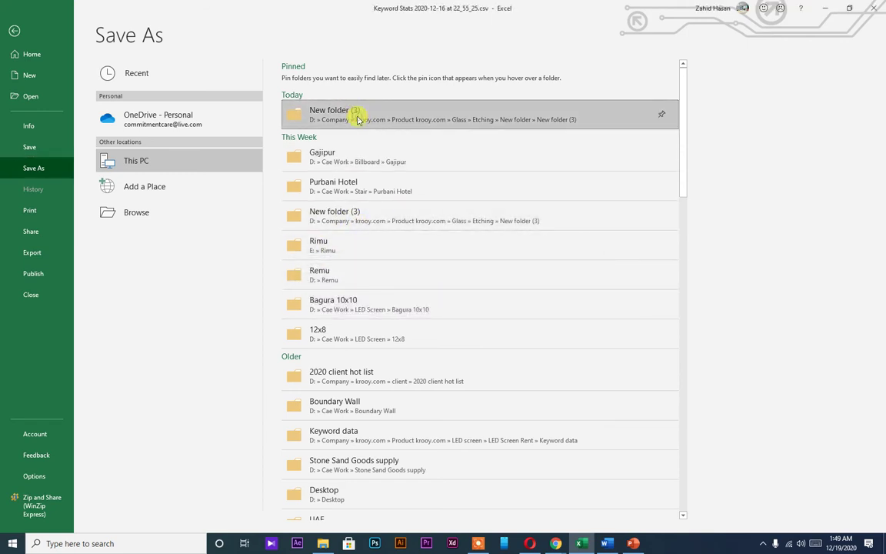
{"action": "left_click", "coordinate": [353, 118]}
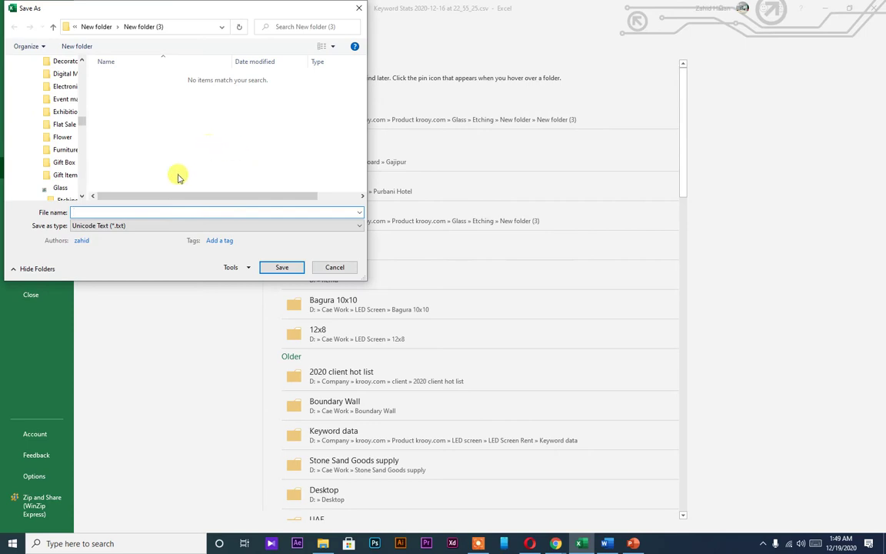
{"action": "left_click", "coordinate": [124, 225]}
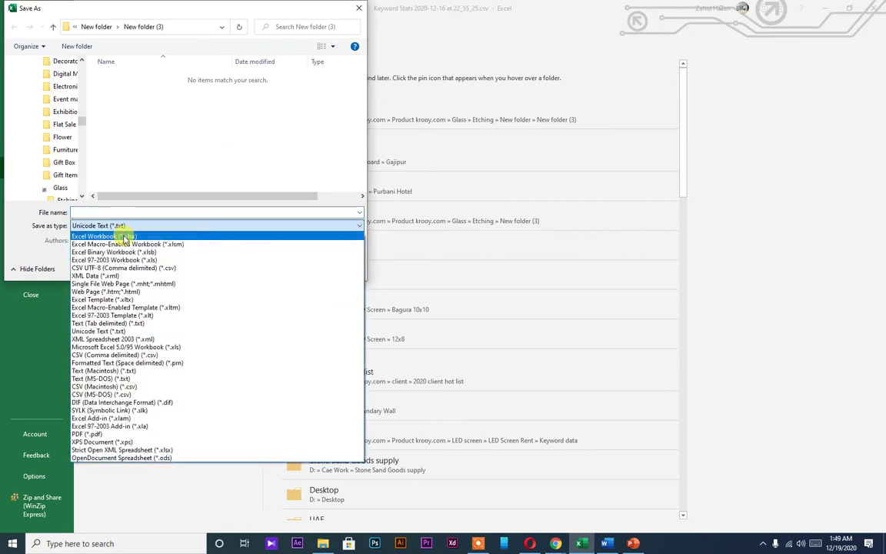
{"action": "left_click", "coordinate": [123, 236]}
{"action": "left_click", "coordinate": [188, 213]}
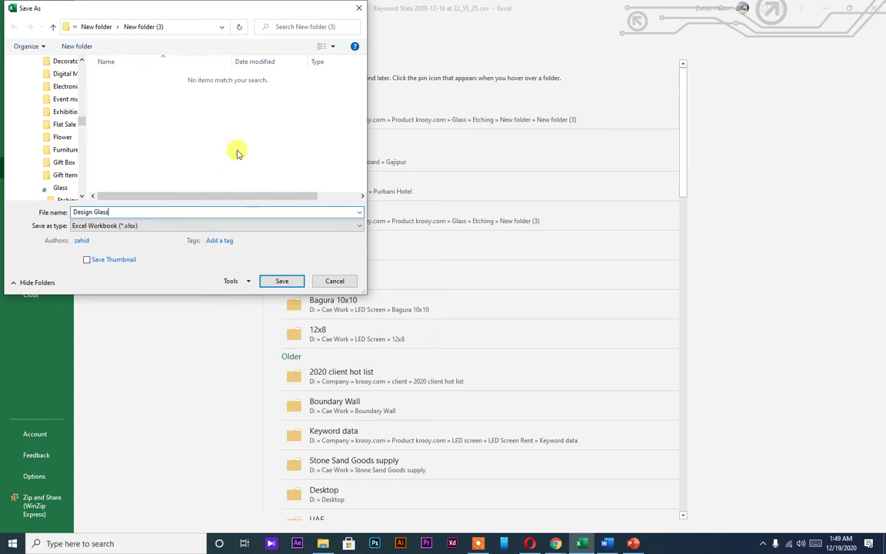
{"action": "left_click", "coordinate": [283, 282]}
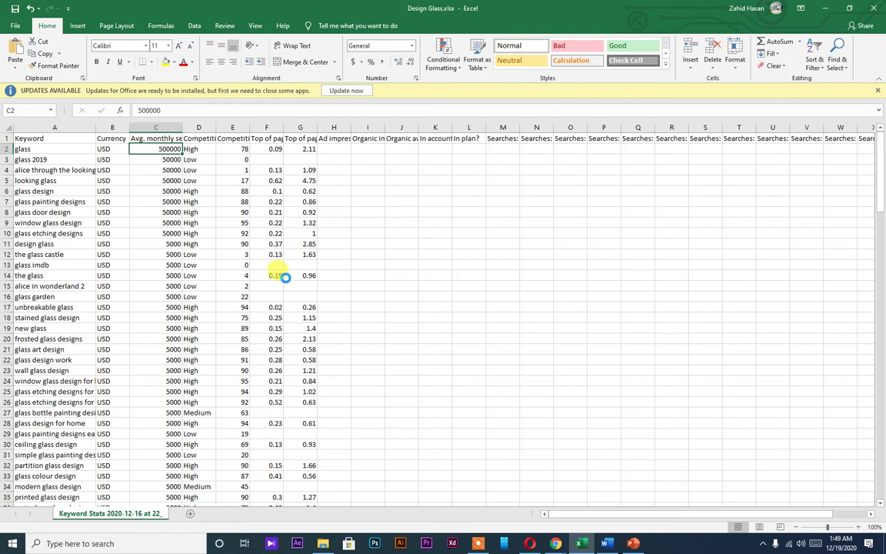
Select the keywords from "glass" to "glass door design" in cells A2:A8.
{"action": "left_click", "coordinate": [47, 148]}
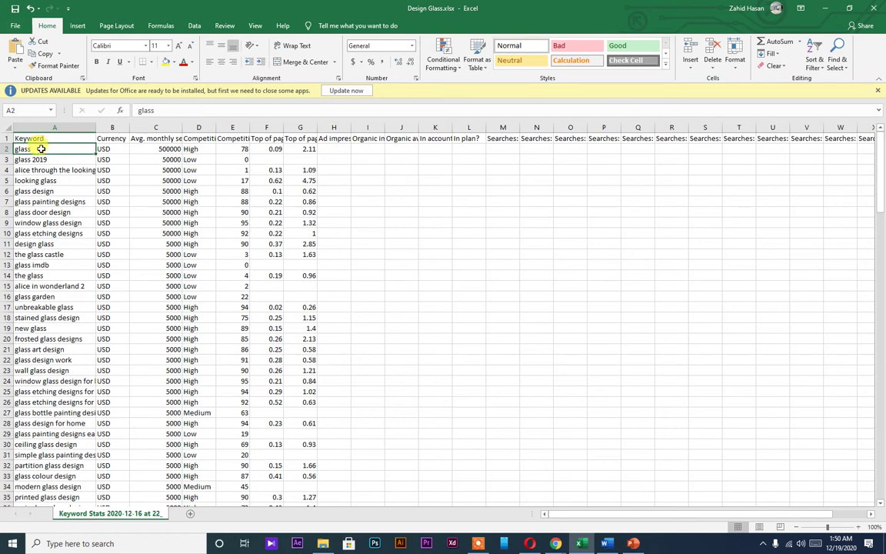
{"action": "left_click", "coordinate": [43, 223], "text": "shift"}
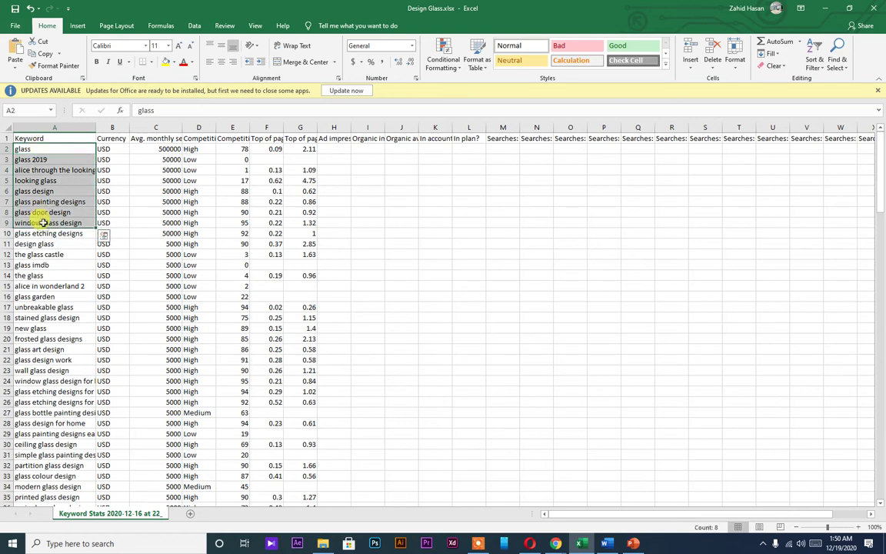
{"action": "left_click", "coordinate": [41, 212], "text": "shift"}
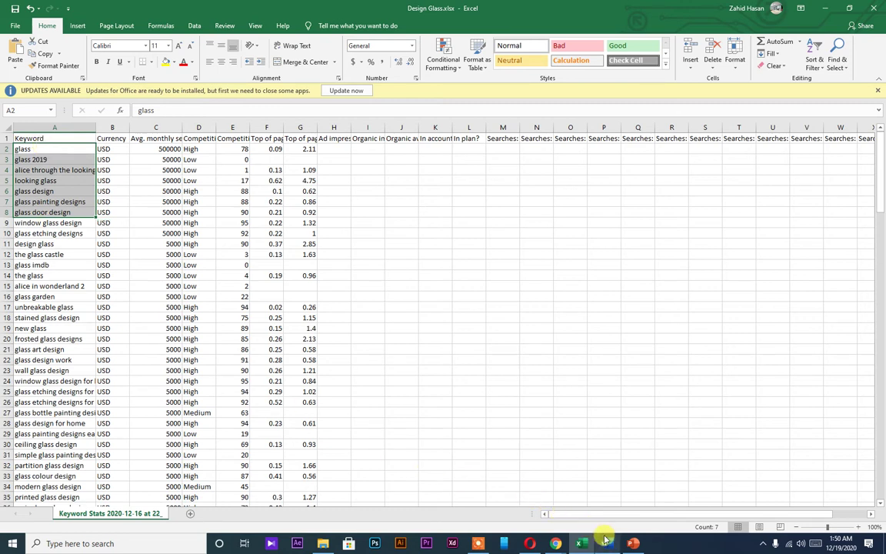
Switch to glass data post.docx in Word and restore the Excel window to a smaller size beside it.
{"action": "mouse_move", "coordinate": [605, 545]}
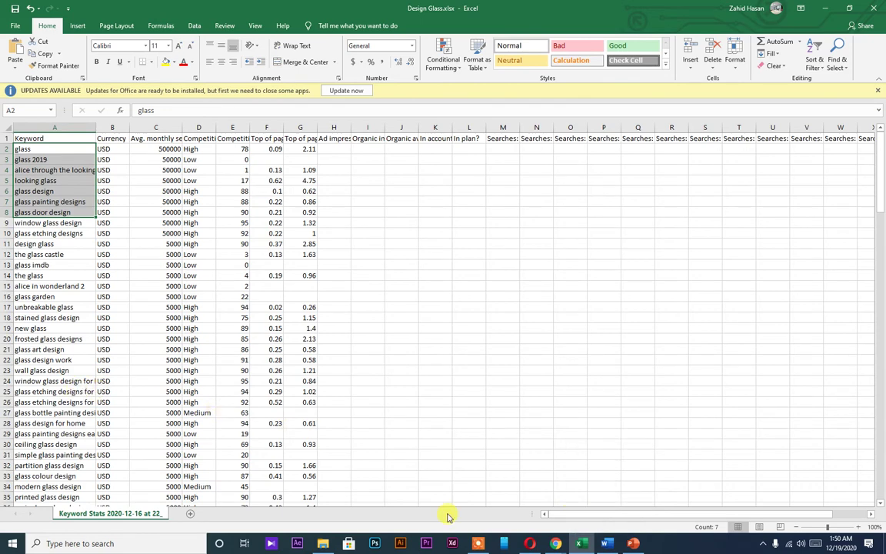
{"action": "left_click", "coordinate": [605, 545]}
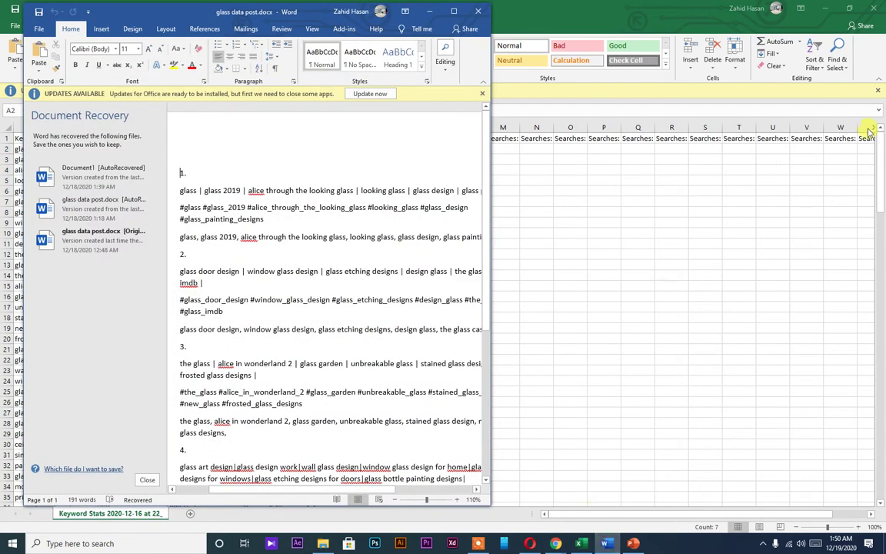
{"action": "left_click", "coordinate": [851, 8]}
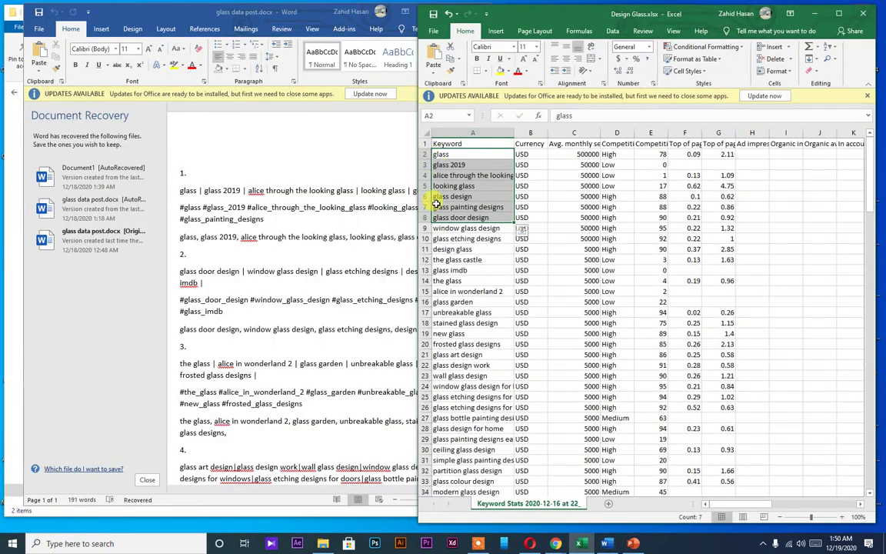
Close Word's Document Recovery pane, choosing to remove the recovered files.
{"action": "left_click", "coordinate": [149, 464]}
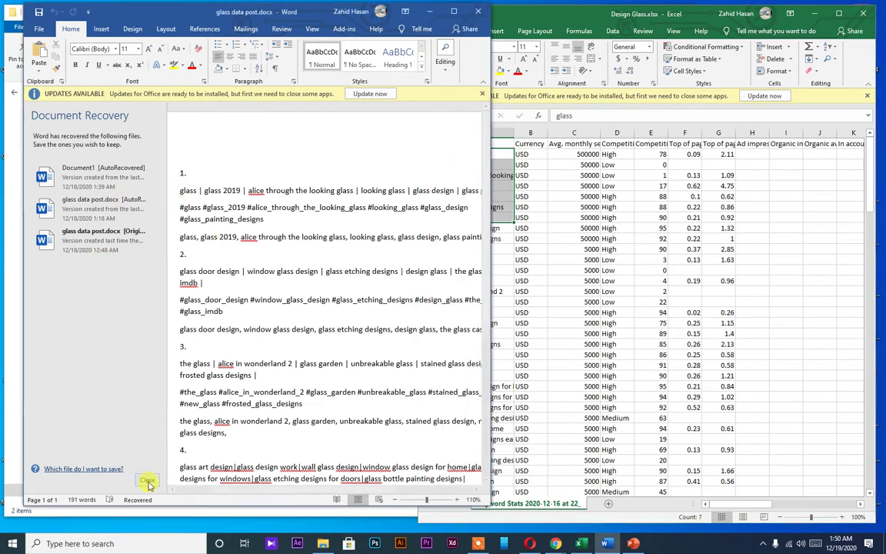
{"action": "left_click", "coordinate": [146, 480]}
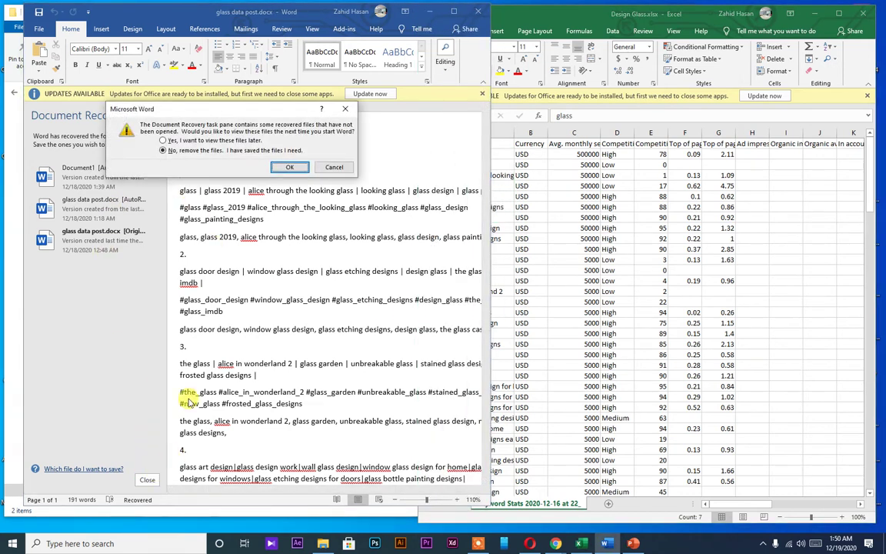
{"action": "left_click", "coordinate": [302, 168]}
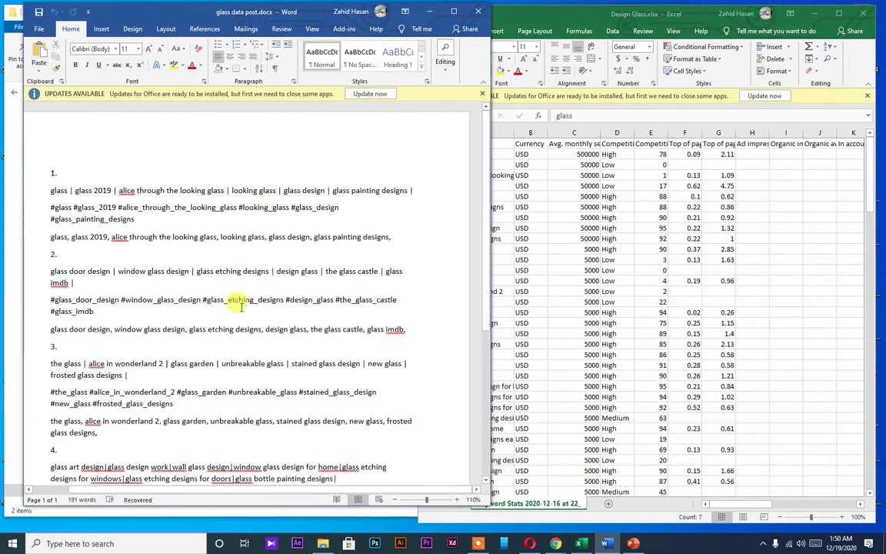
Add a new line numbered "5." below the last keyword paragraph of section 4.
{"action": "scroll", "coordinate": [237, 305], "scroll_direction": "down", "scroll_amount": 3}
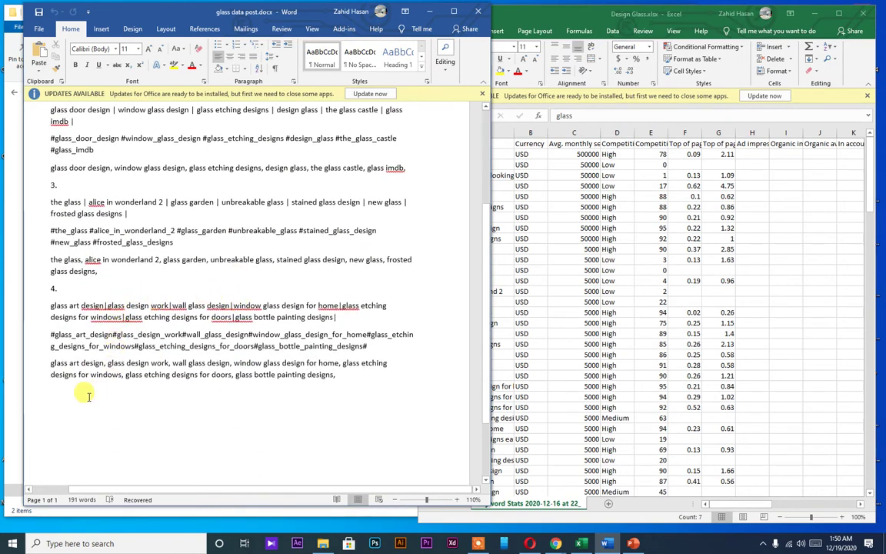
{"action": "left_click", "coordinate": [346, 375]}
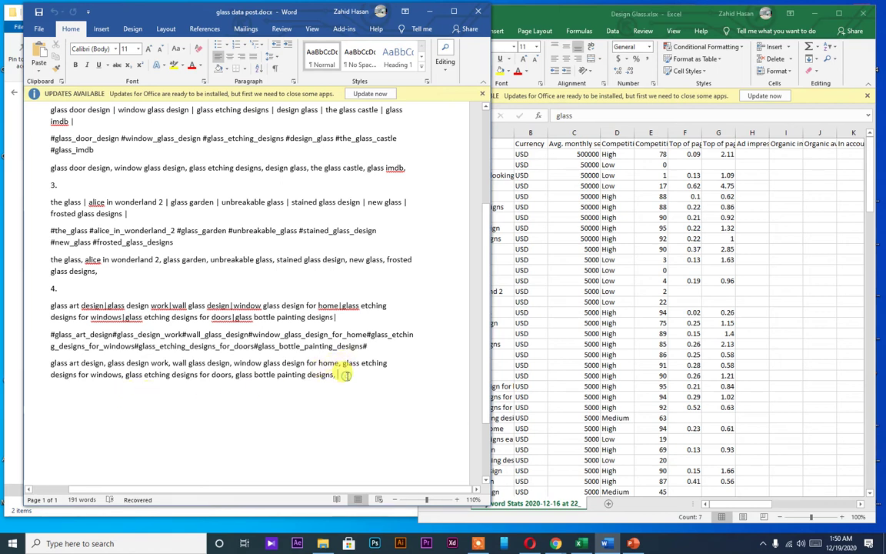
{"action": "key", "text": "Return"}
{"action": "type", "text": "5."}
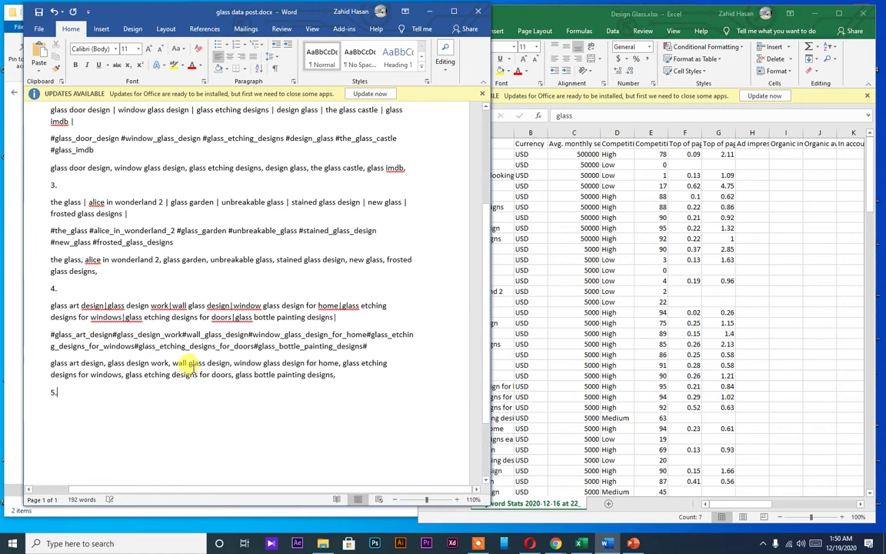
{"action": "scroll", "coordinate": [188, 271], "scroll_direction": "up", "scroll_amount": 4}
{"action": "scroll", "coordinate": [207, 372], "scroll_direction": "down", "scroll_amount": 3}
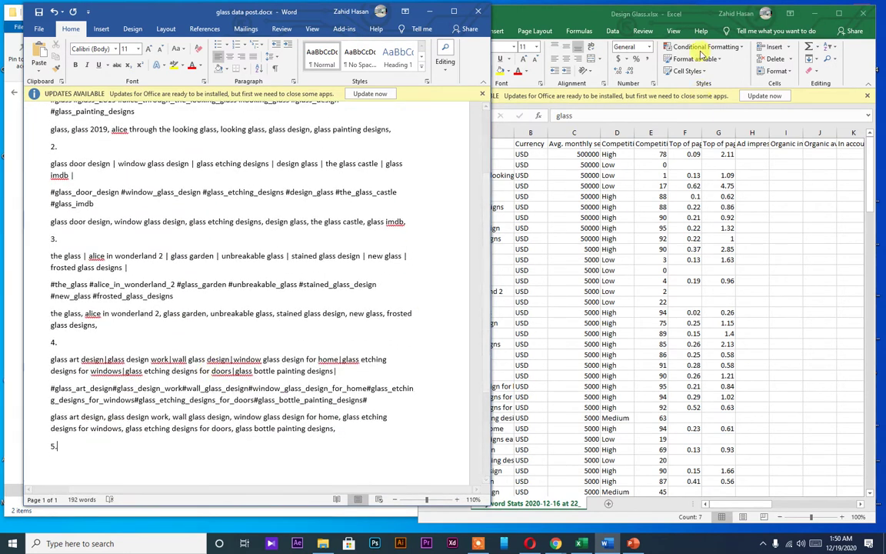
Switch to the Design Glass.xlsx workbook in Excel and select the keyword "glass design for home" in cell A28.
{"action": "left_click", "coordinate": [542, 8]}
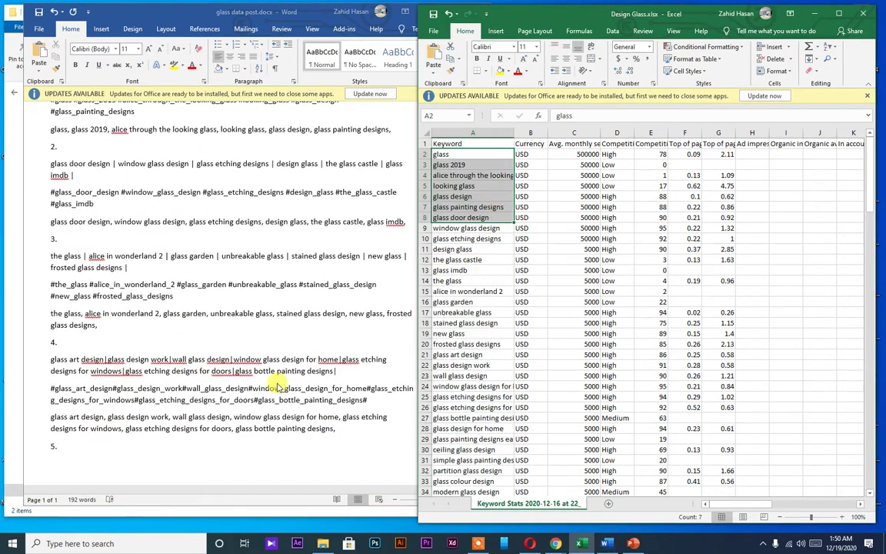
{"action": "left_click", "coordinate": [322, 372]}
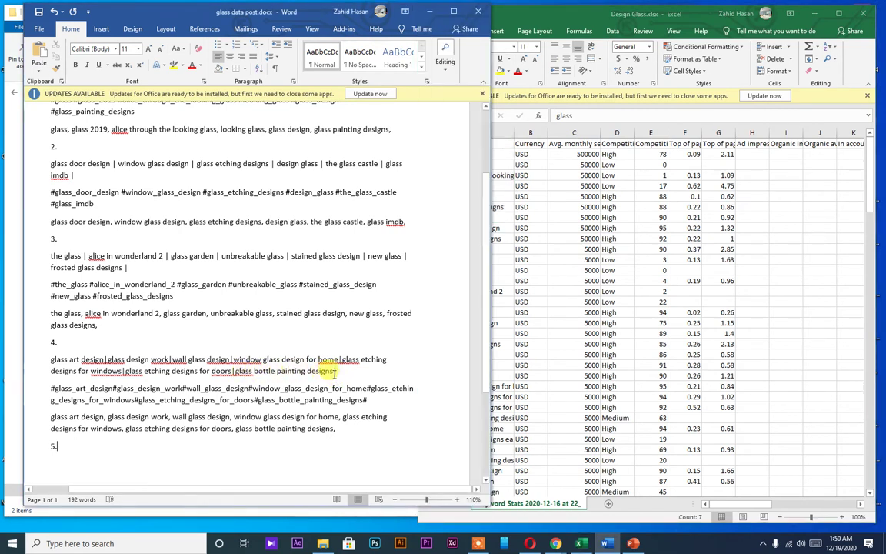
{"action": "left_click_drag", "start_coordinate": [490, 244], "coordinate": [417, 244]}
{"action": "left_click", "coordinate": [421, 257]}
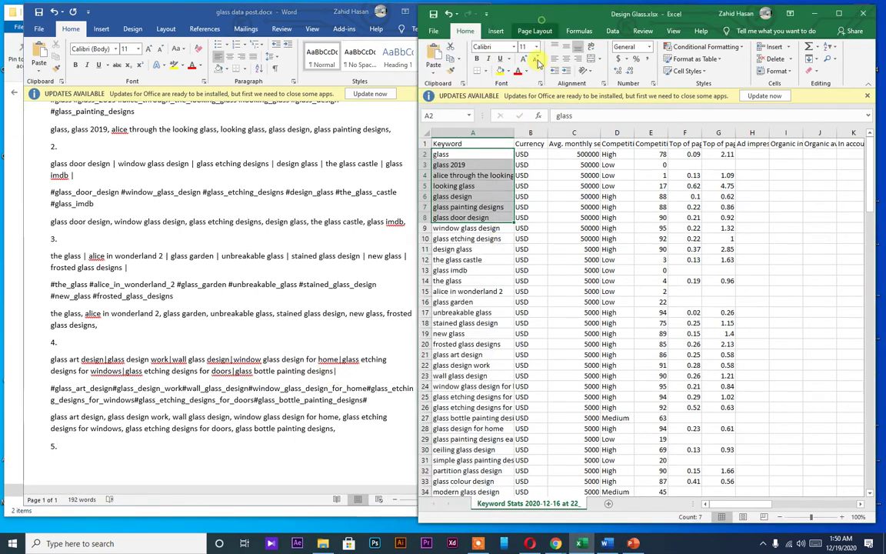
{"action": "left_click", "coordinate": [457, 394]}
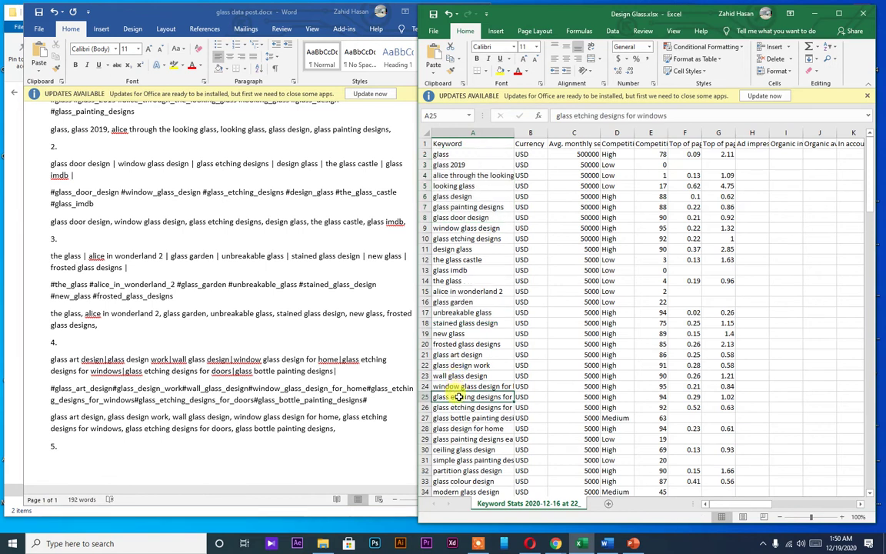
{"action": "scroll", "coordinate": [459, 410], "scroll_direction": "down", "scroll_amount": 1}
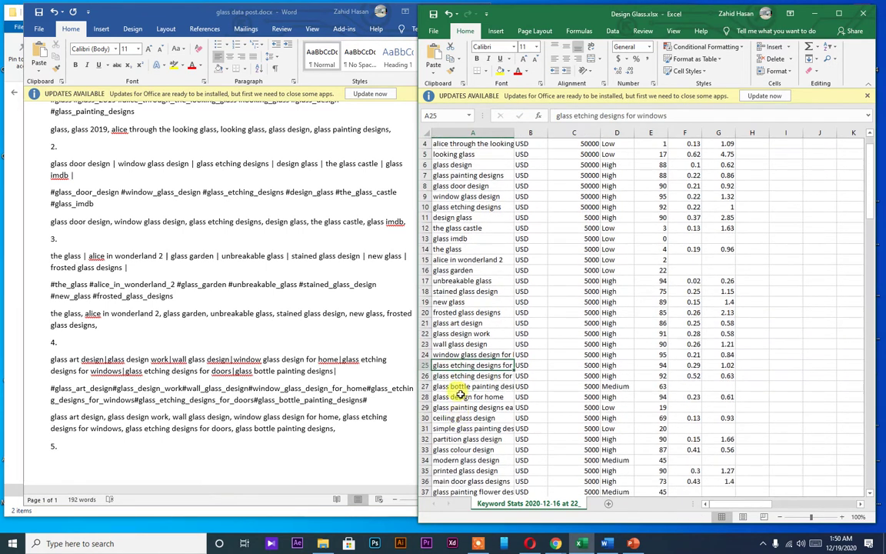
{"action": "left_click", "coordinate": [451, 397]}
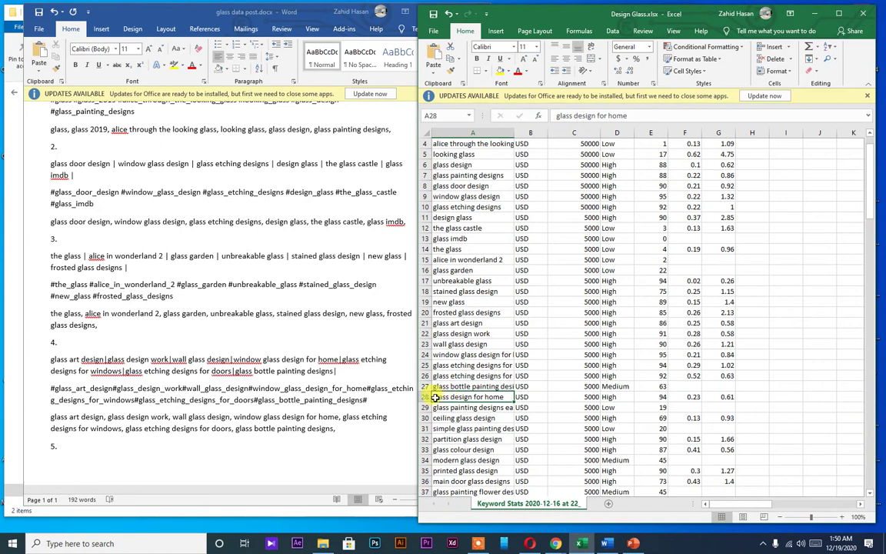
Insert an entire blank row above the "glass design for home" keyword at row 28.
{"action": "scroll", "coordinate": [465, 388], "scroll_direction": "down", "scroll_amount": 1}
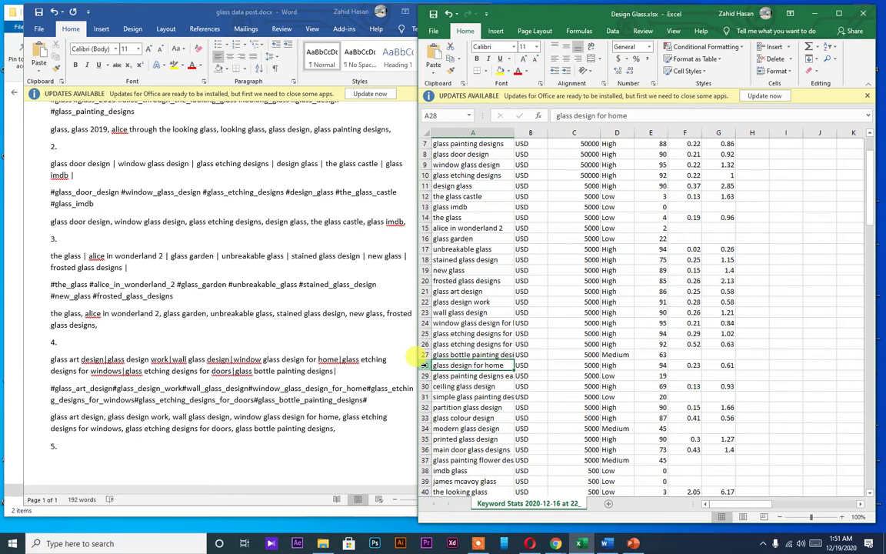
{"action": "key", "text": "ctrl+shift+plus"}
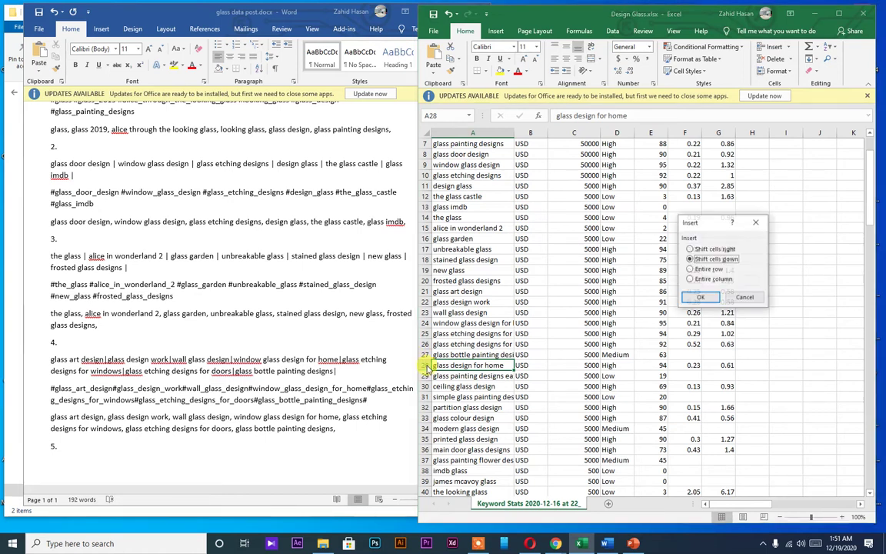
{"action": "left_click", "coordinate": [758, 299]}
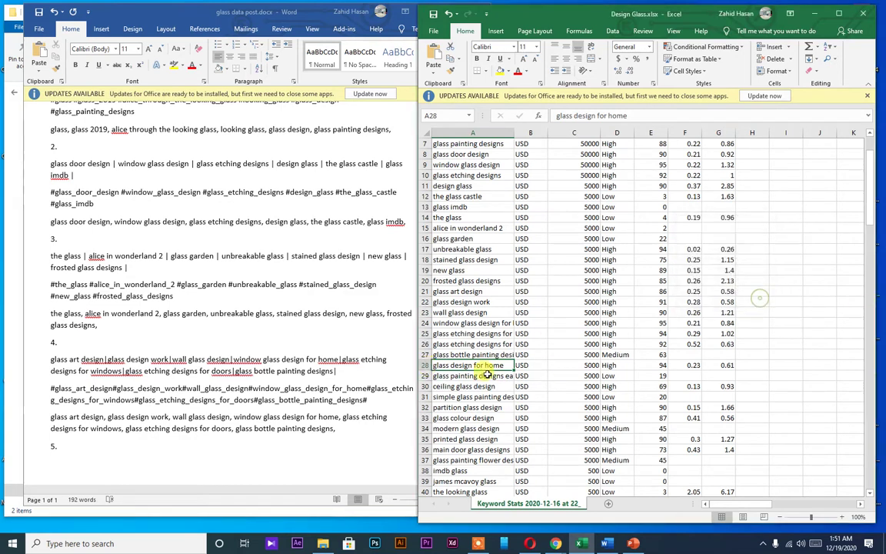
{"action": "left_click", "coordinate": [426, 365]}
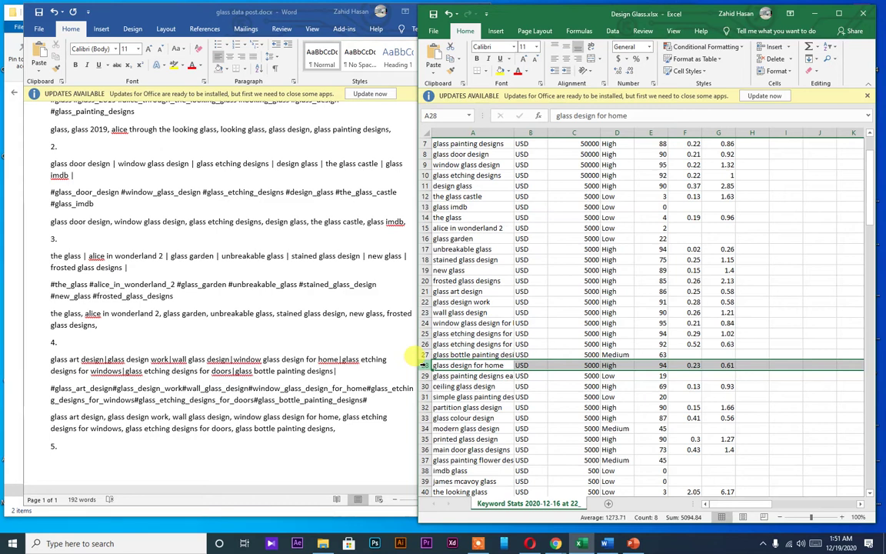
{"action": "key", "text": "ctrl+shift+plus"}
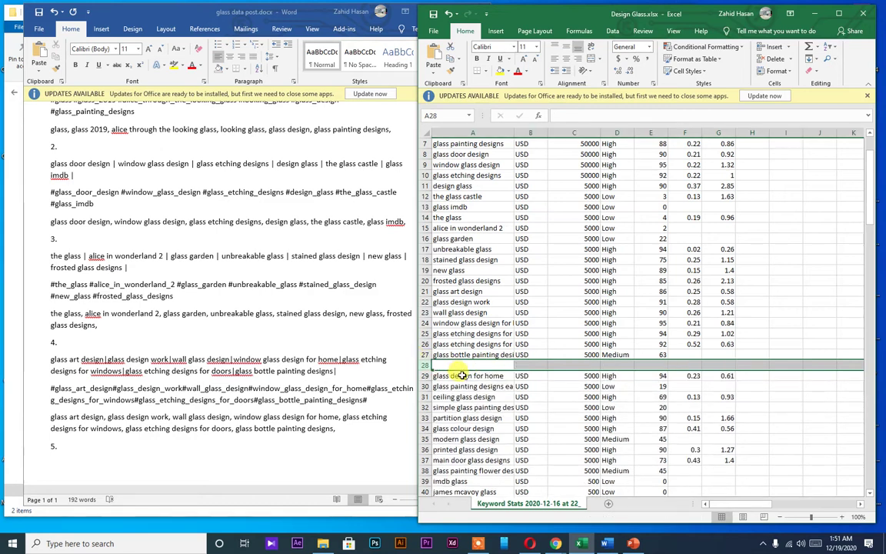
{"action": "left_click", "coordinate": [461, 374]}
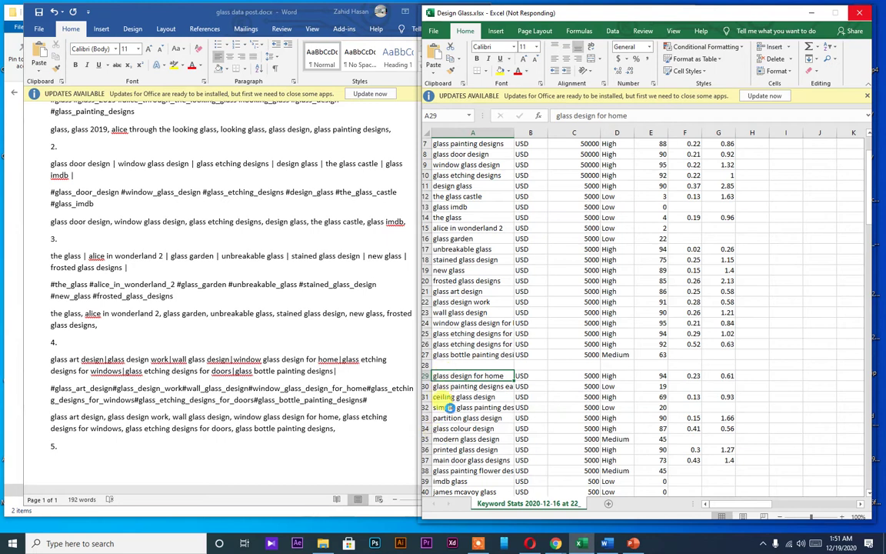
Minimize the File Explorer window showing New folder (3) and return to the Design Glass.xlsx workbook.
{"action": "left_click", "coordinate": [170, 444]}
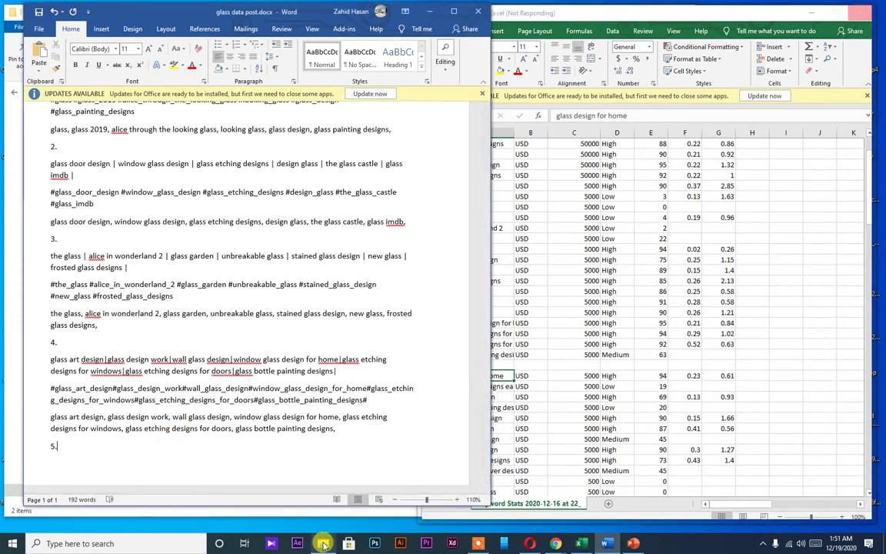
{"action": "mouse_move", "coordinate": [323, 545]}
{"action": "left_click", "coordinate": [323, 512]}
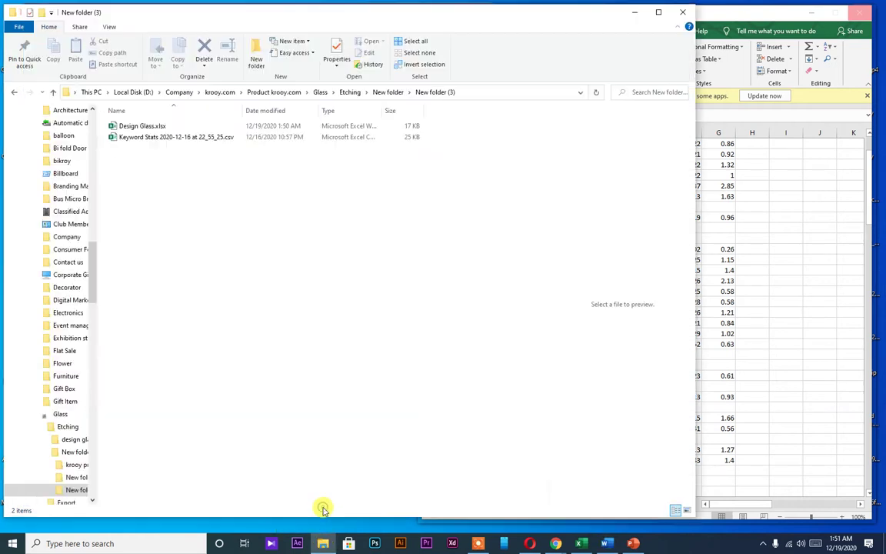
{"action": "left_click", "coordinate": [635, 12]}
{"action": "left_click", "coordinate": [532, 171]}
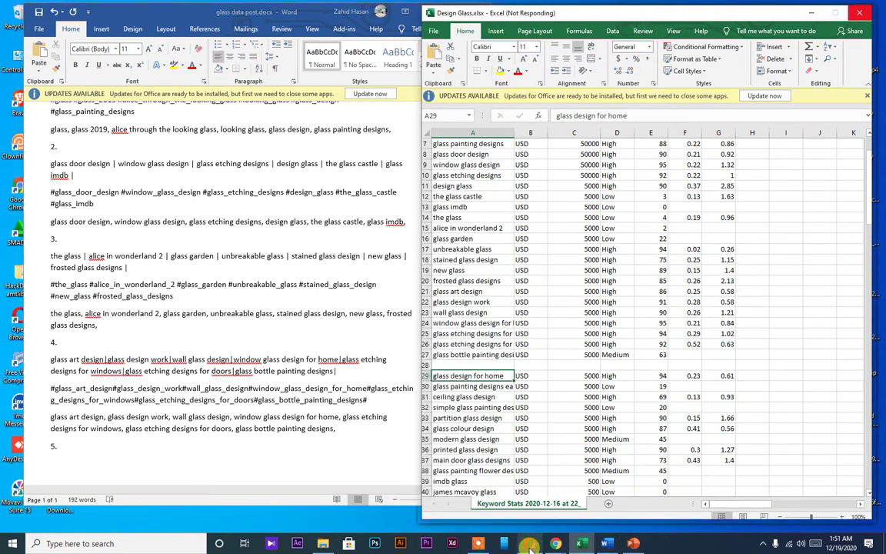
{"action": "left_click", "coordinate": [480, 544]}
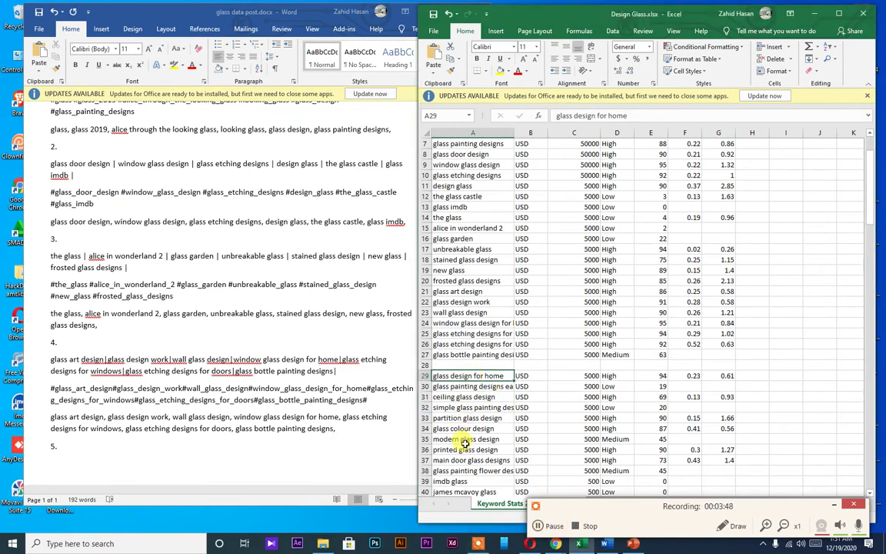
Copy the keywords in A29:A35 and paste them as text only on a new line under "5." in the Word document.
{"action": "left_click_drag", "start_coordinate": [468, 376], "coordinate": [459, 440]}
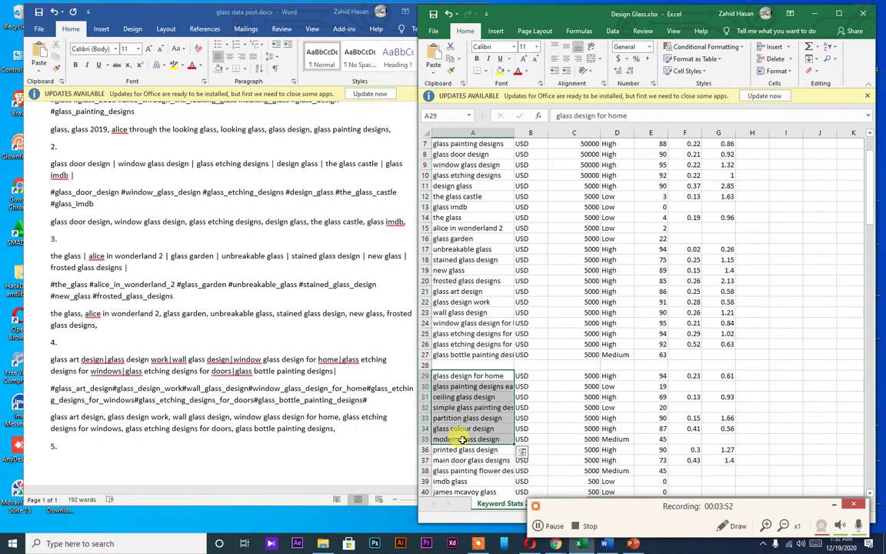
{"action": "key", "text": "ctrl+c"}
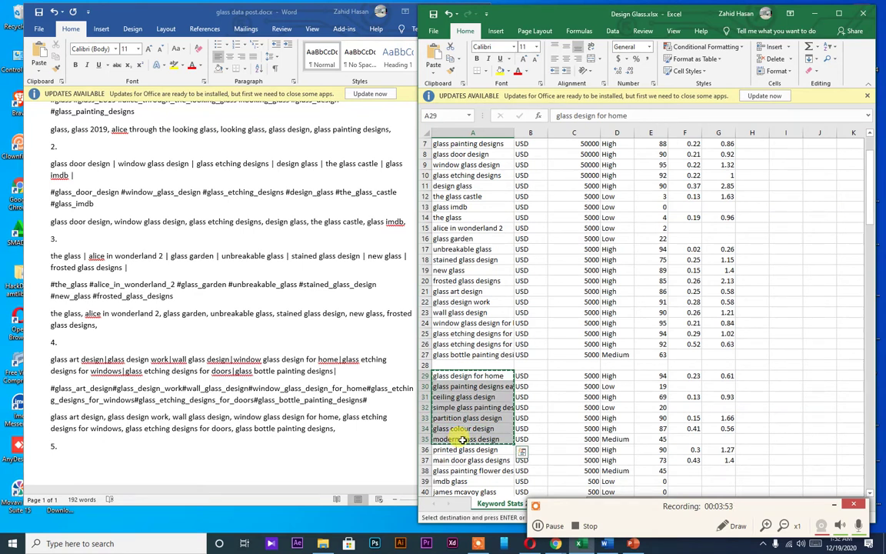
{"action": "left_click", "coordinate": [106, 443]}
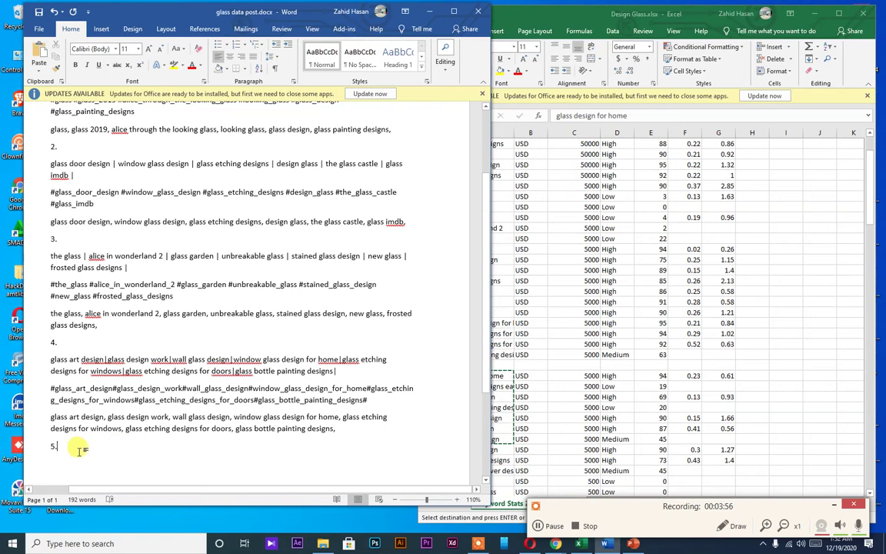
{"action": "key", "text": "Return"}
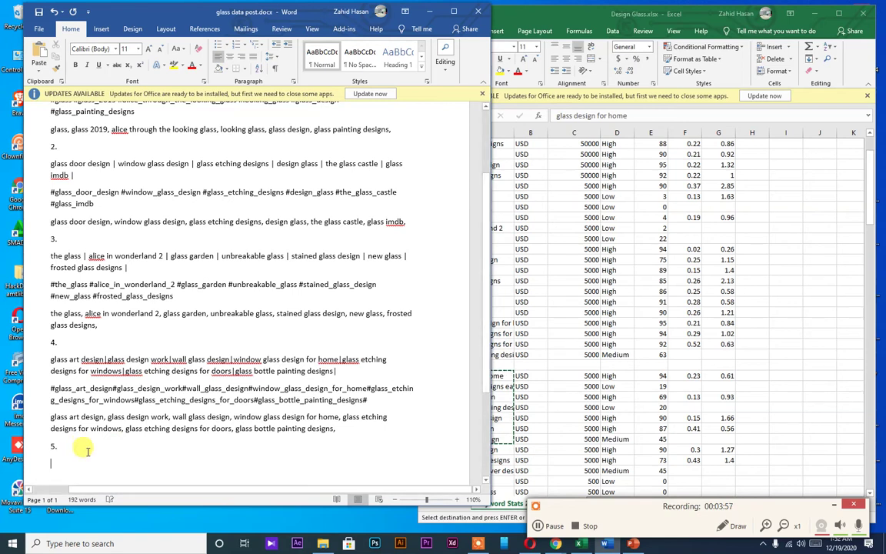
{"action": "left_click", "coordinate": [39, 74]}
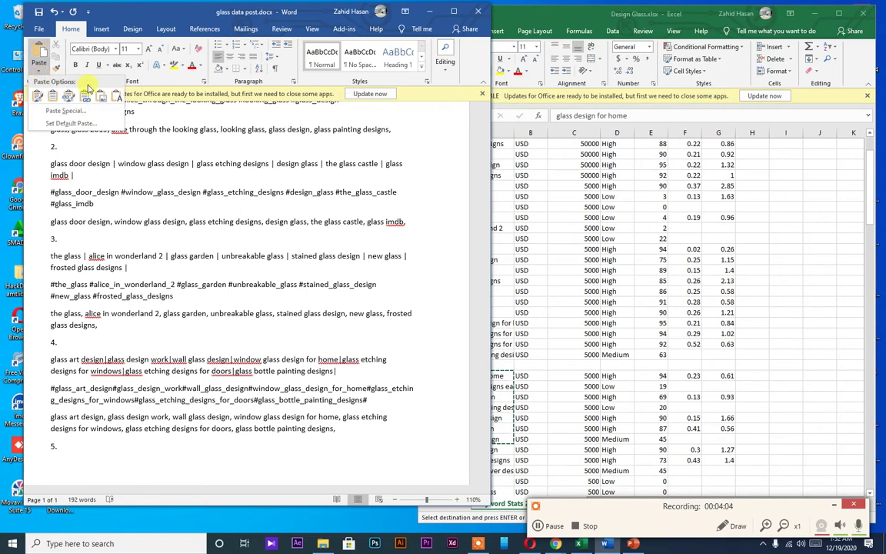
{"action": "left_click", "coordinate": [116, 101]}
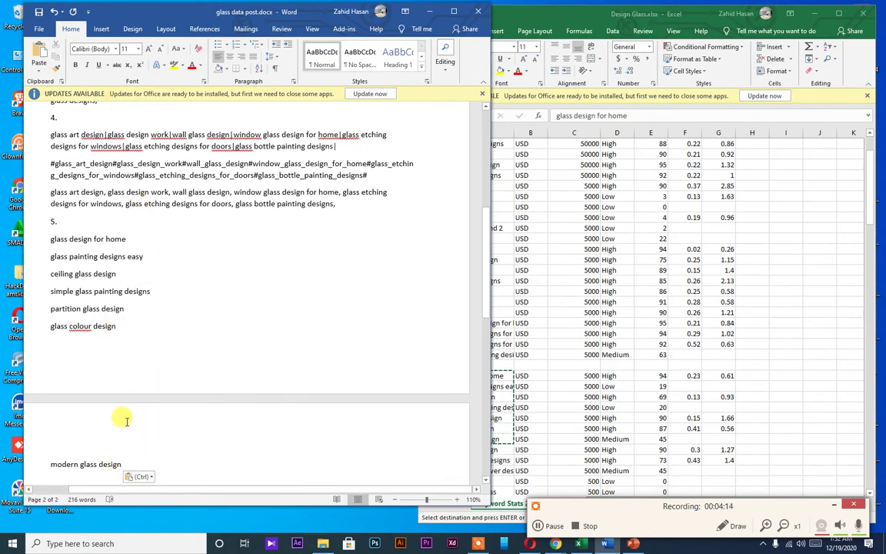
Replace all paragraph marks (^p) with a comma and space in the pasted keywords under "5.", limiting the replacement to that selection.
{"action": "left_click", "coordinate": [51, 239], "text": "shift"}
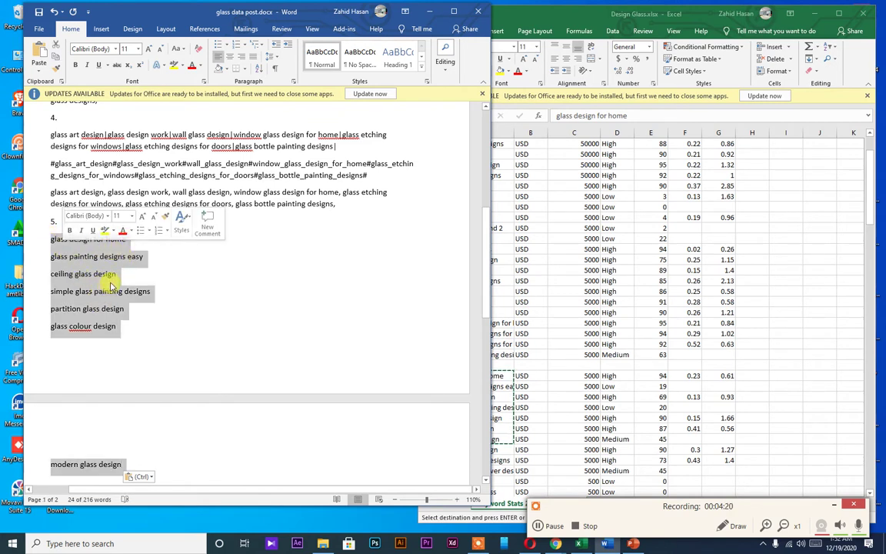
{"action": "left_click", "coordinate": [451, 12]}
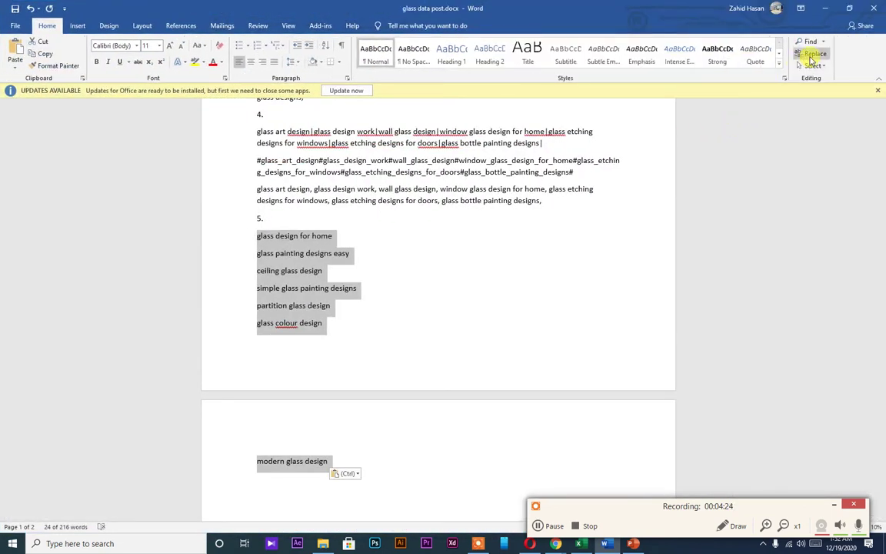
{"action": "left_click", "coordinate": [813, 56]}
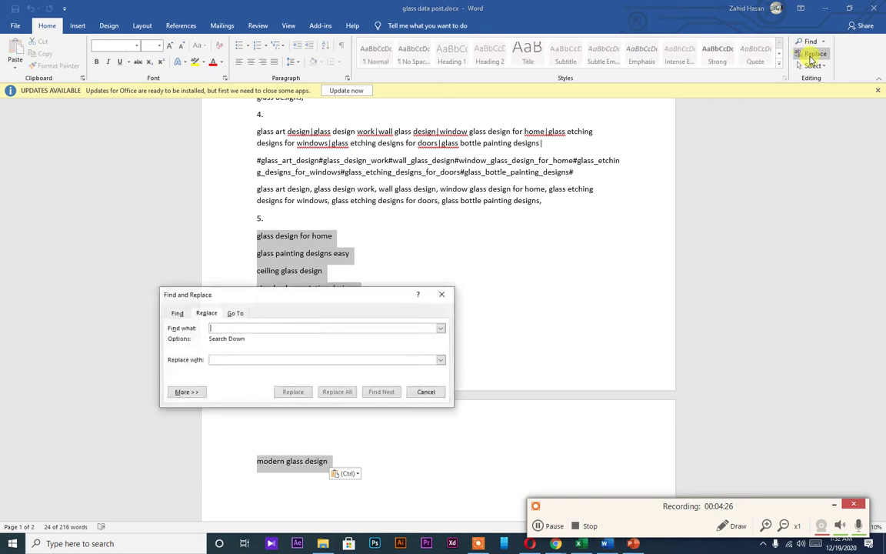
{"action": "left_click", "coordinate": [181, 393]}
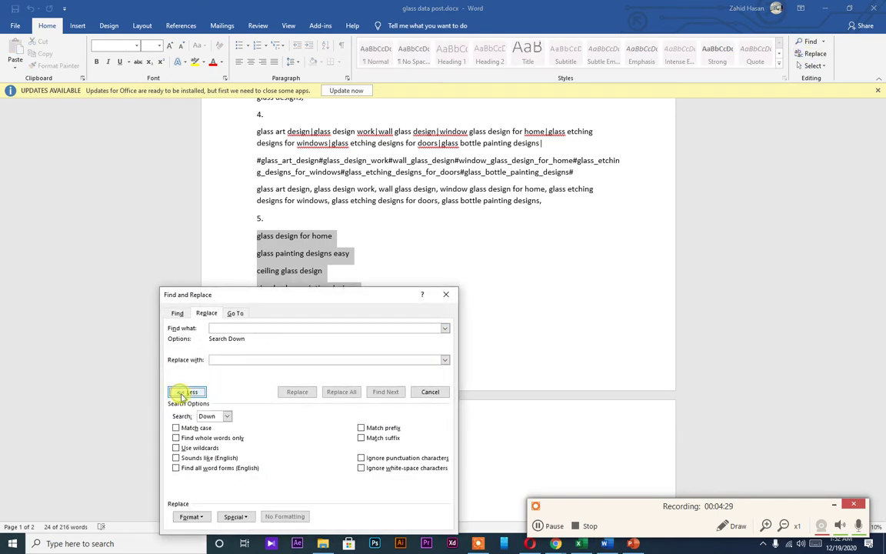
{"action": "left_click", "coordinate": [238, 517]}
{"action": "left_click", "coordinate": [260, 250]}
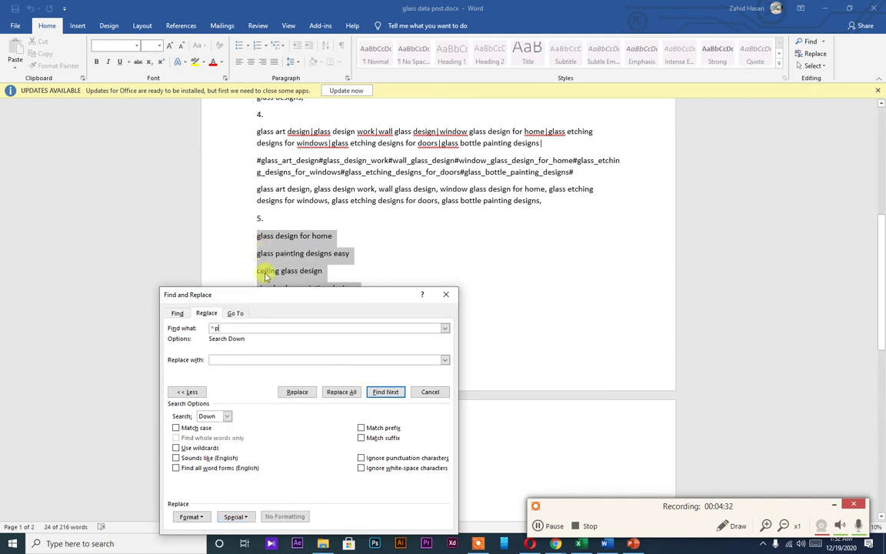
{"action": "left_click", "coordinate": [230, 360]}
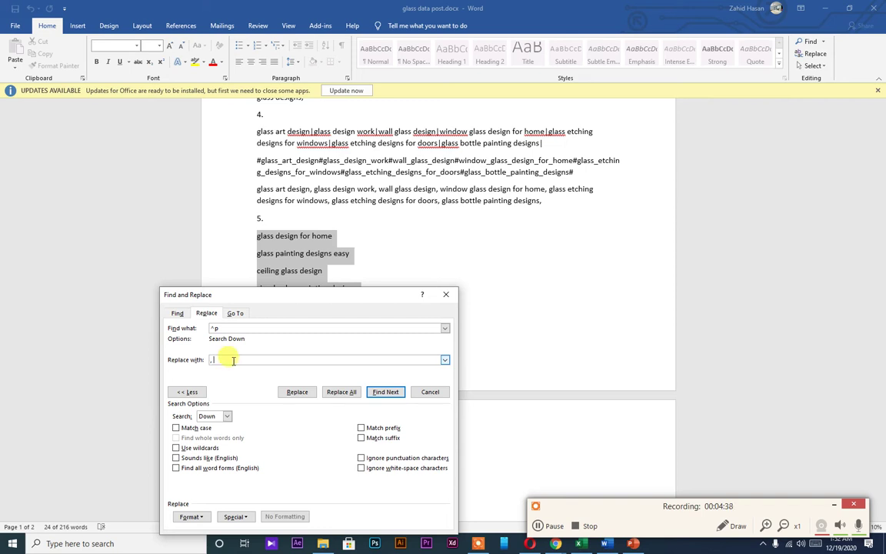
{"action": "left_click", "coordinate": [339, 393]}
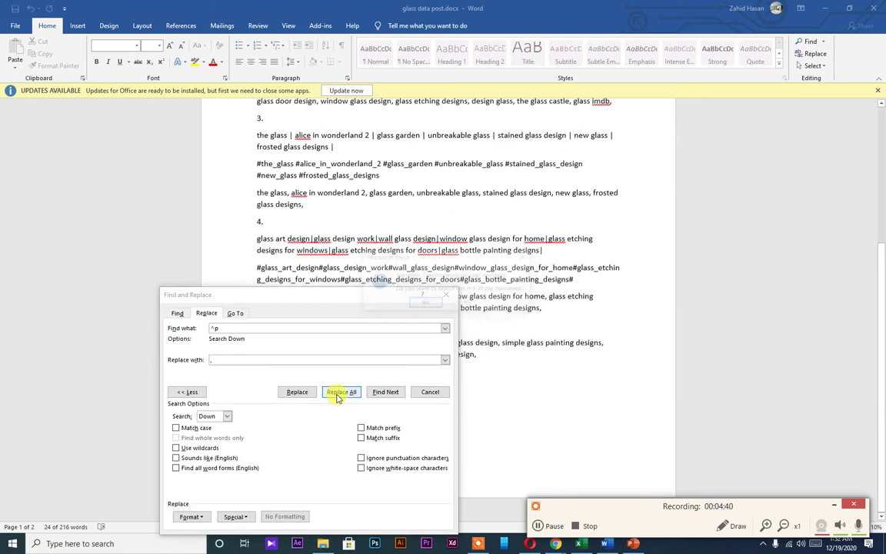
{"action": "left_click", "coordinate": [460, 302]}
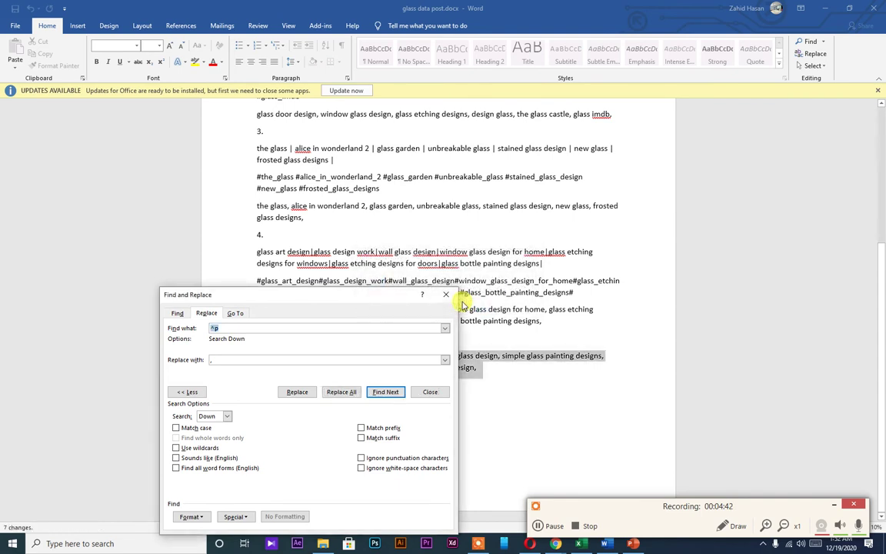
{"action": "left_click", "coordinate": [446, 294]}
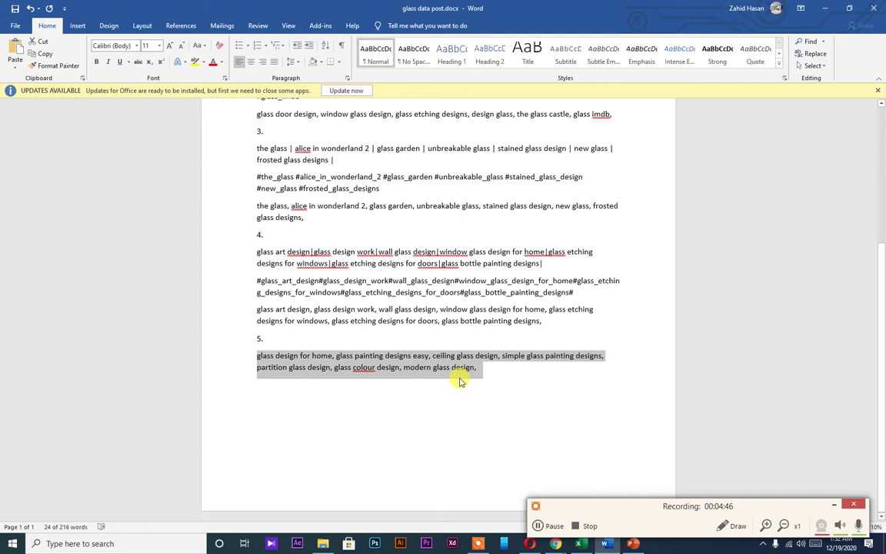
Paste two more copies of the comma-separated keyword paragraph on new lines below the first one under "5.".
{"action": "left_click", "coordinate": [486, 370]}
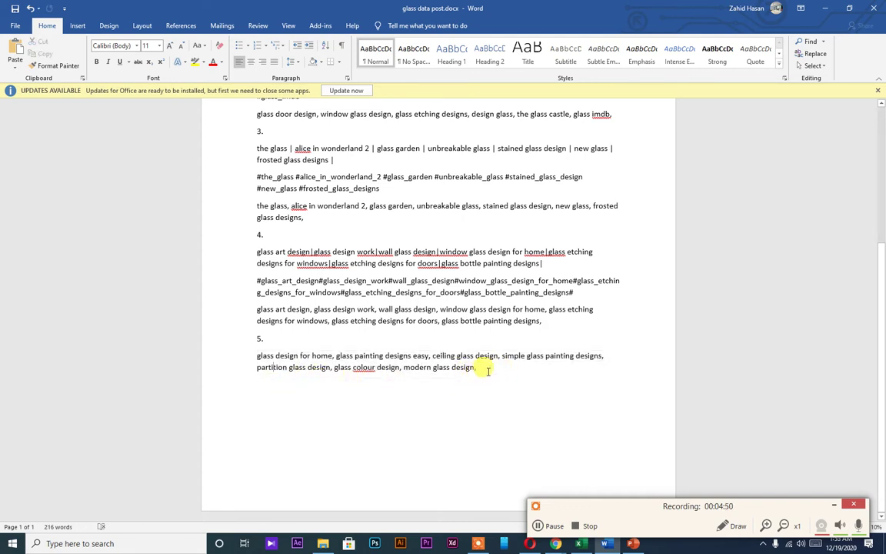
{"action": "key", "text": "Return"}
{"action": "key", "text": "ctrl+v"}
{"action": "key", "text": "ctrl+v"}
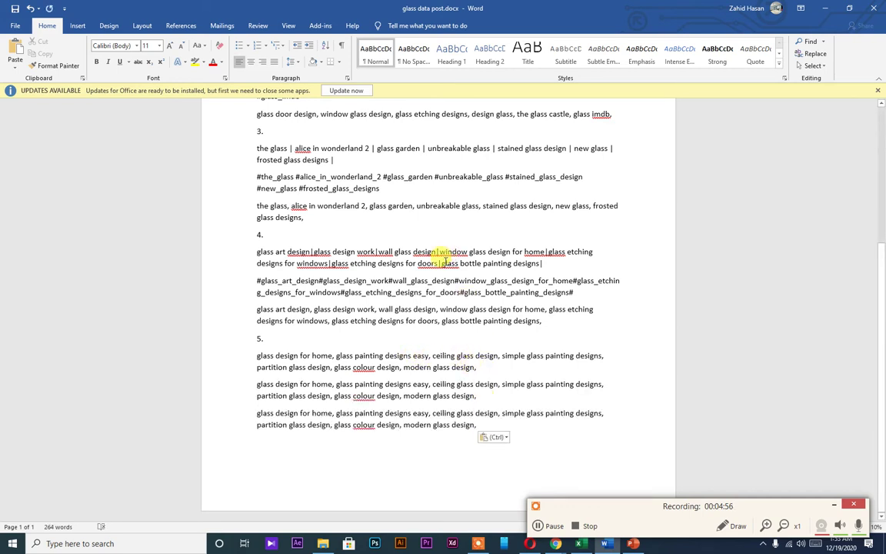
Replace the comma separators with " | " in the first keyword paragraph under "5.", limiting the replacement to that selection.
{"action": "left_click_drag", "start_coordinate": [257, 251], "coordinate": [542, 263]}
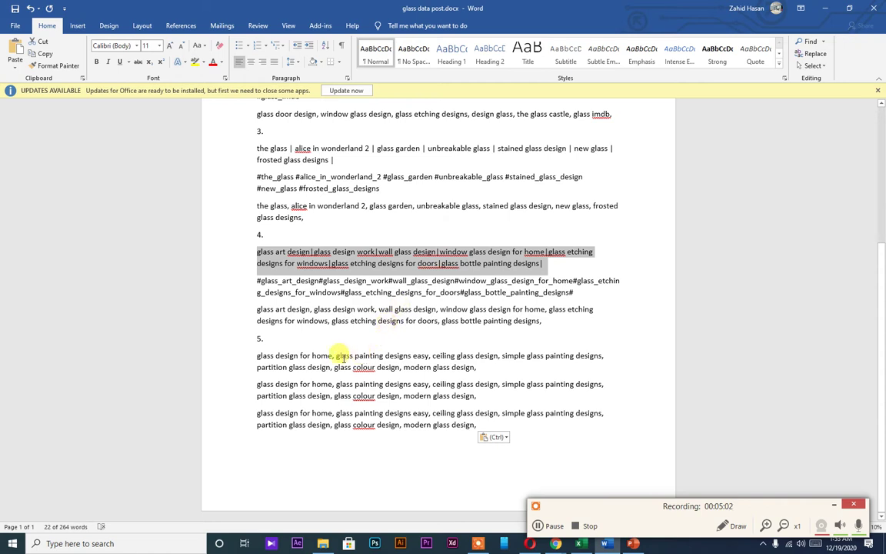
{"action": "left_click", "coordinate": [444, 252]}
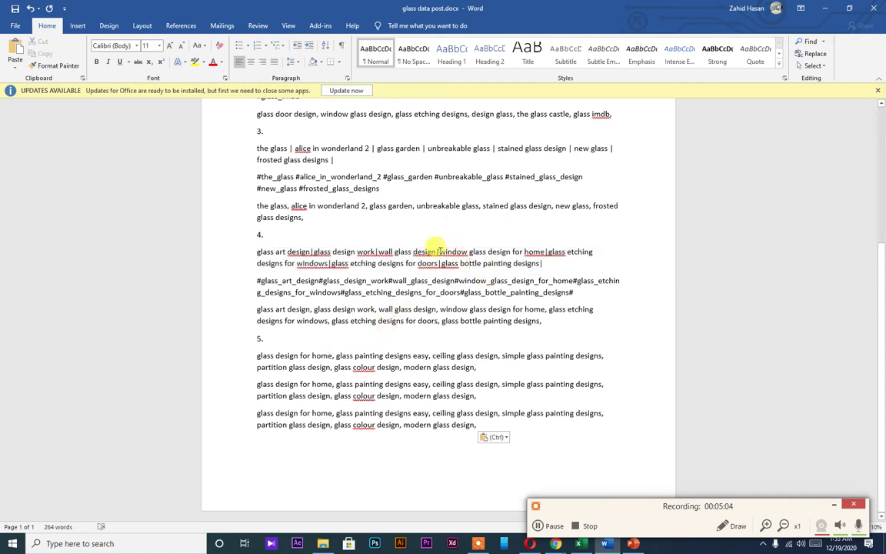
{"action": "double_click", "coordinate": [436, 251]}
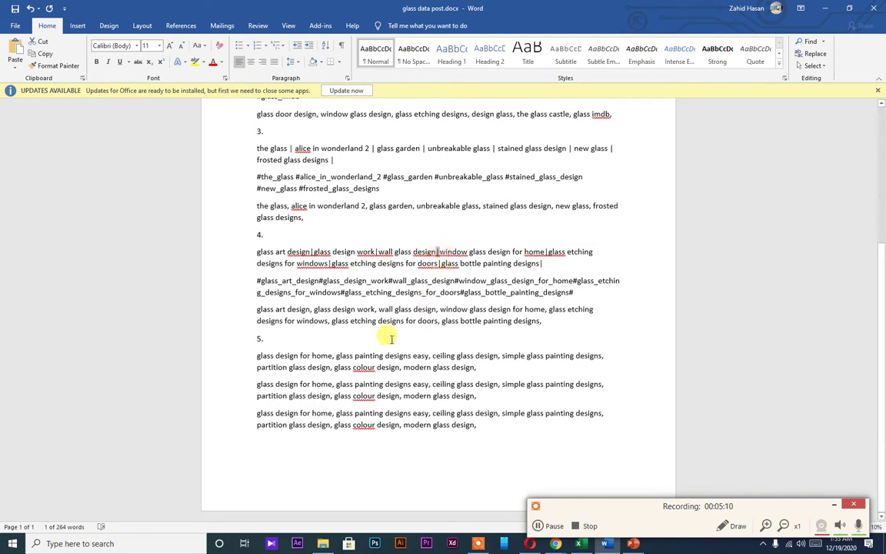
{"action": "left_click", "coordinate": [254, 355]}
{"action": "left_click_drag", "start_coordinate": [254, 355], "coordinate": [479, 371]}
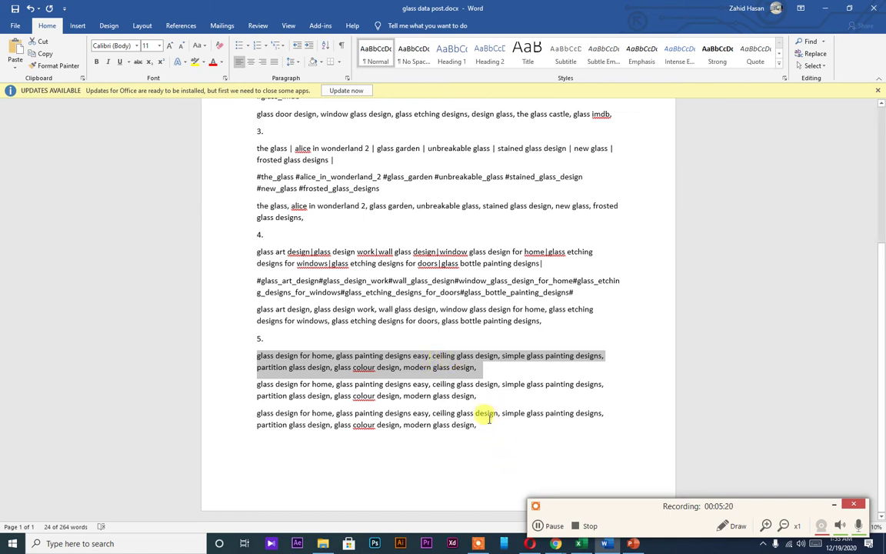
{"action": "left_click", "coordinate": [814, 53]}
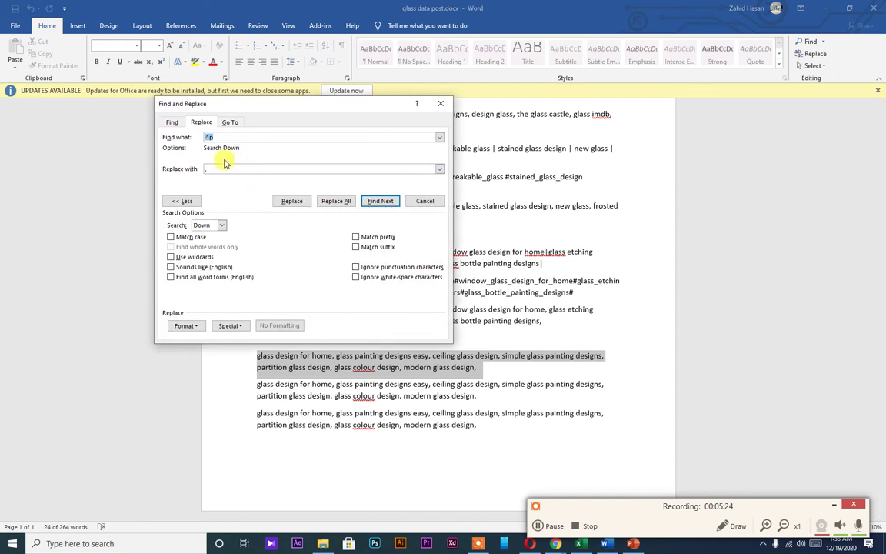
{"action": "left_click_drag", "start_coordinate": [292, 103], "coordinate": [297, 84]}
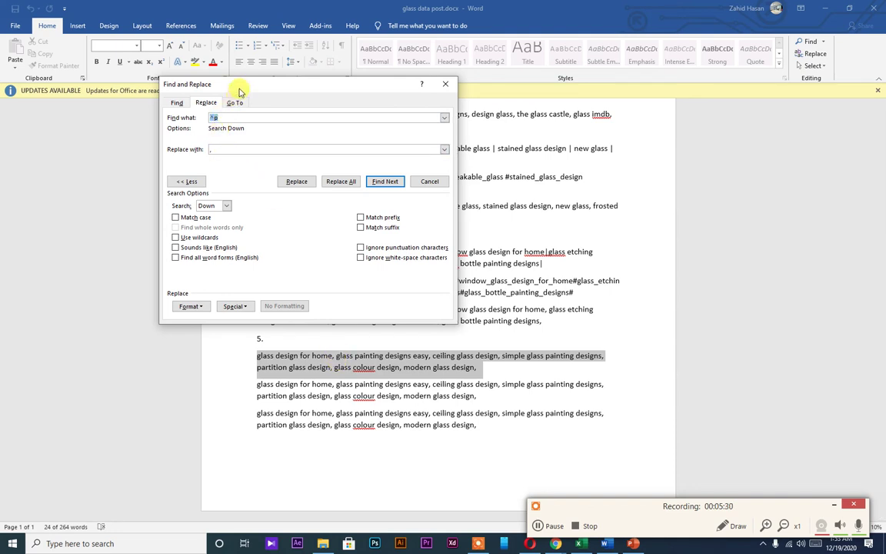
{"action": "type", "text": ","}
{"action": "double_click", "coordinate": [223, 148]}
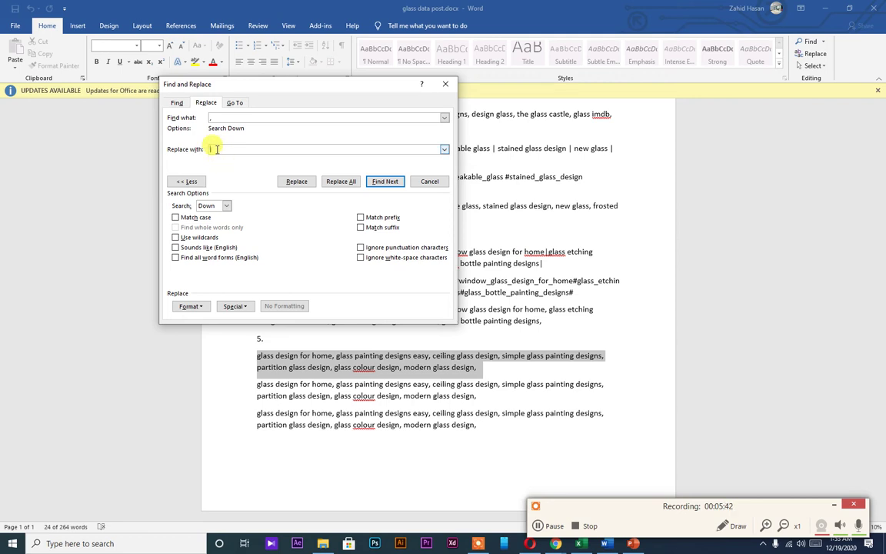
{"action": "type", "text": "|"}
{"action": "left_click", "coordinate": [339, 181]}
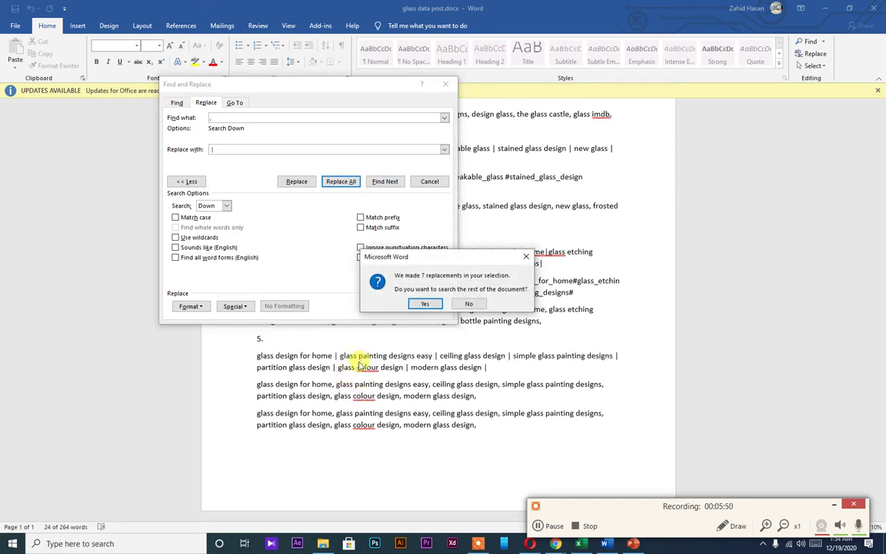
{"action": "left_click", "coordinate": [468, 305]}
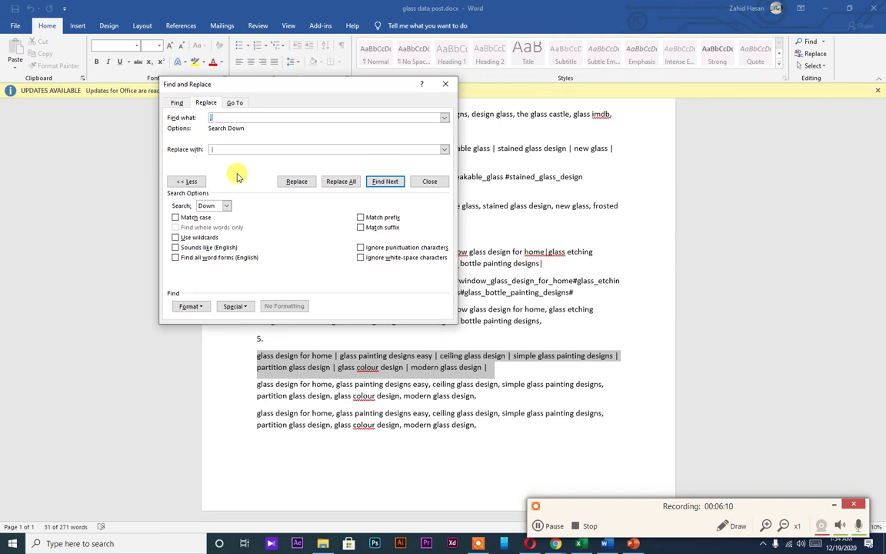
{"action": "left_click", "coordinate": [429, 180]}
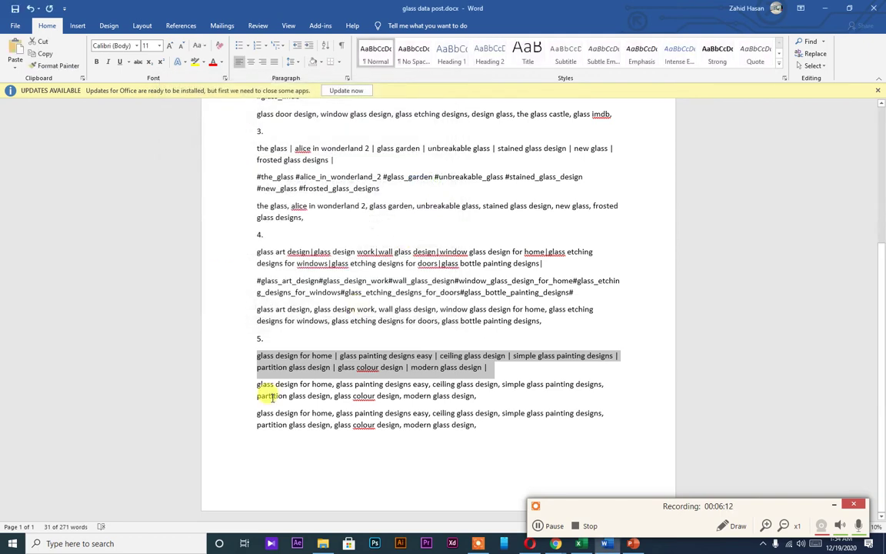
Replace every comma and following space with "#" in the second keyword paragraph under "5.", limiting the replacement to that selection.
{"action": "left_click_drag", "start_coordinate": [257, 384], "coordinate": [477, 395]}
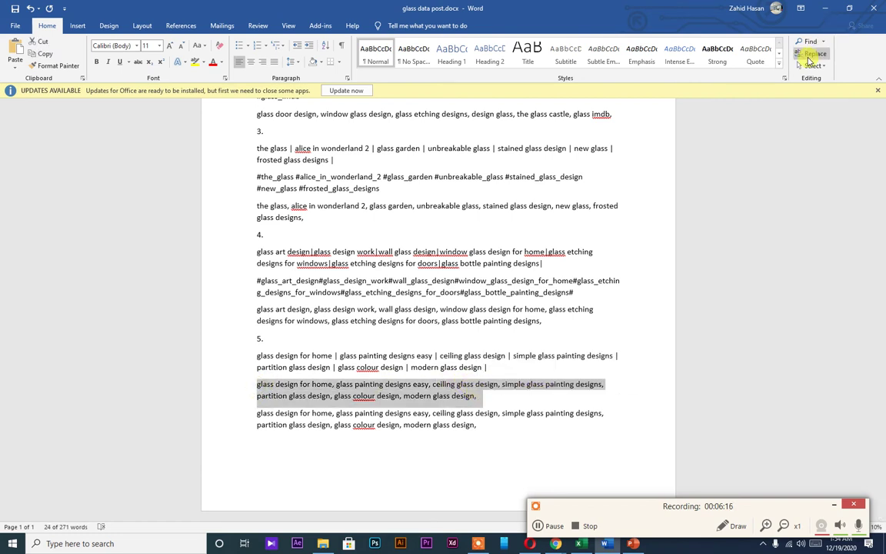
{"action": "left_click", "coordinate": [811, 54]}
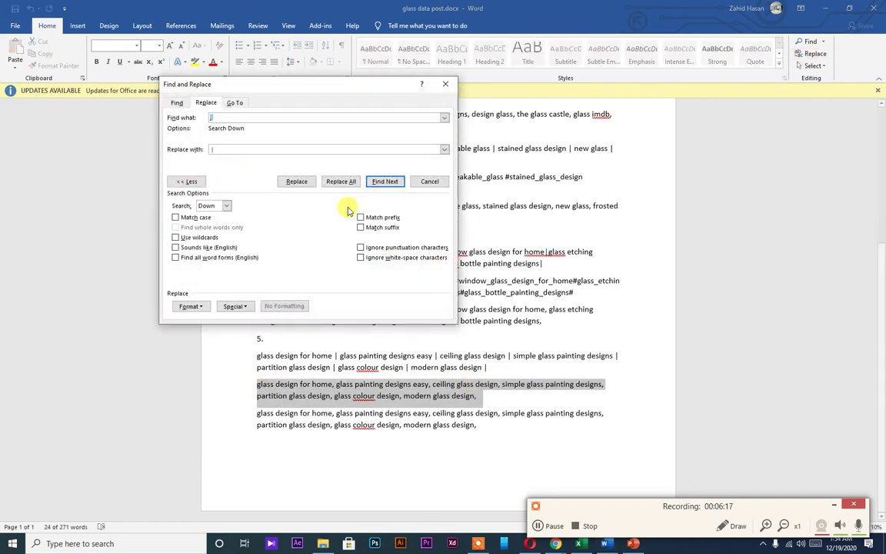
{"action": "left_click", "coordinate": [222, 119]}
{"action": "key", "text": "Tab"}
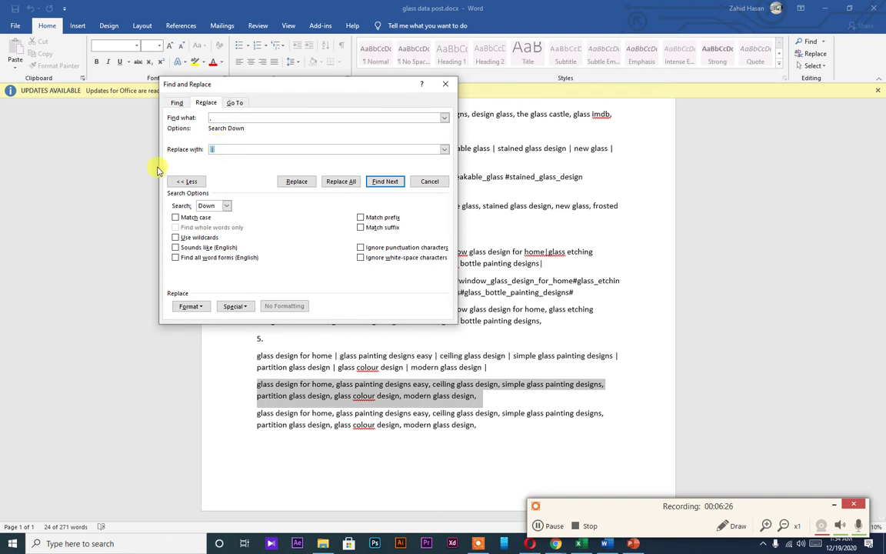
{"action": "type", "text": "#"}
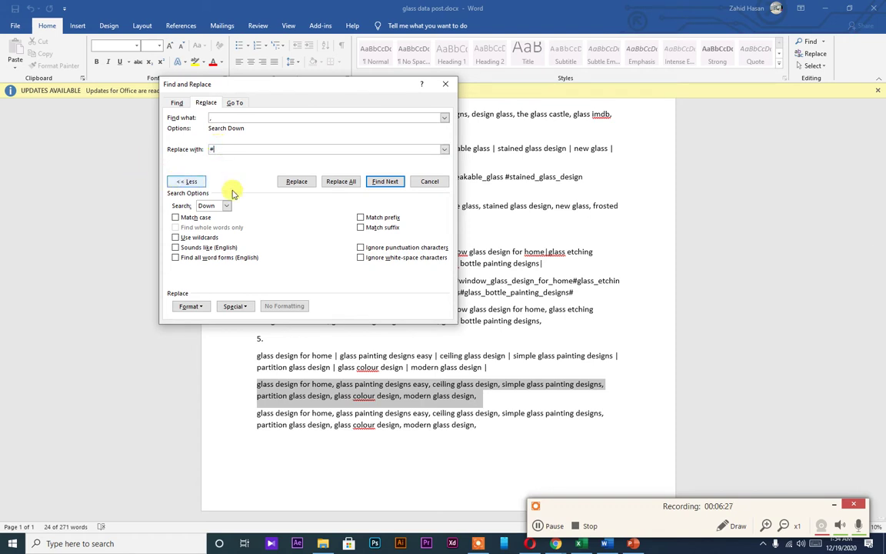
{"action": "left_click", "coordinate": [341, 182]}
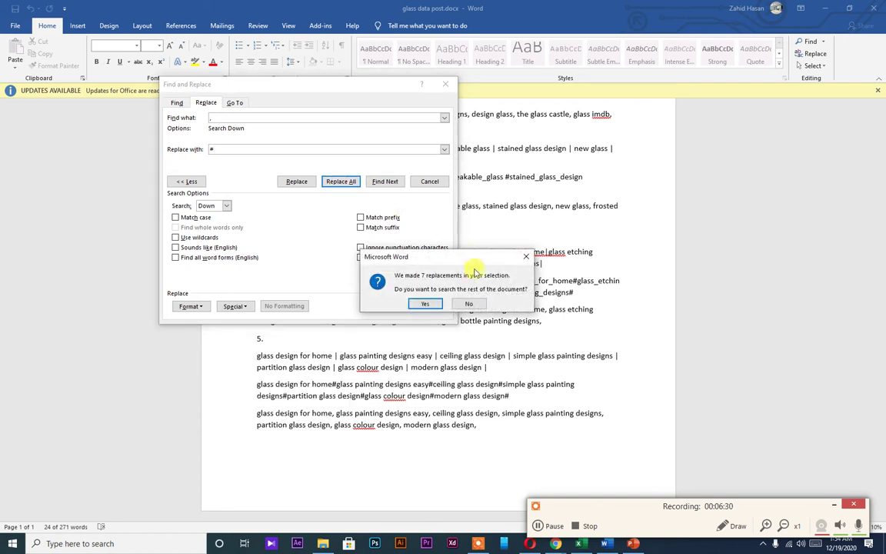
{"action": "left_click", "coordinate": [471, 303]}
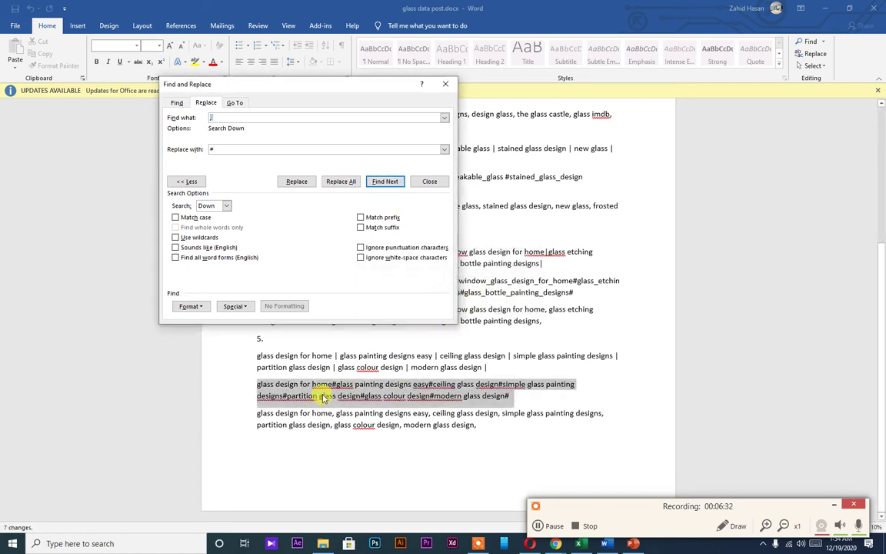
Replace all spaces with underscores in the selected second paragraph under "5.", without searching the rest of the document.
{"action": "left_click", "coordinate": [221, 116]}
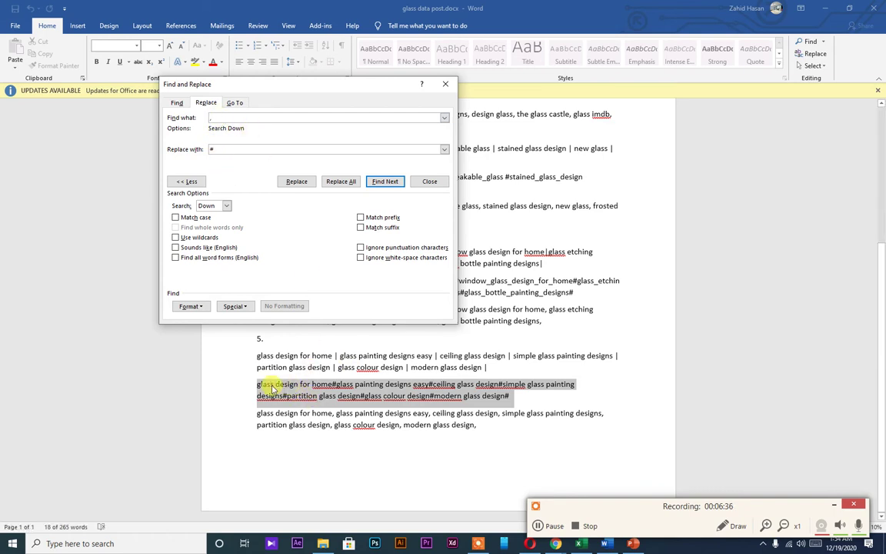
{"action": "double_click", "coordinate": [219, 118]}
{"action": "left_click", "coordinate": [217, 147]}
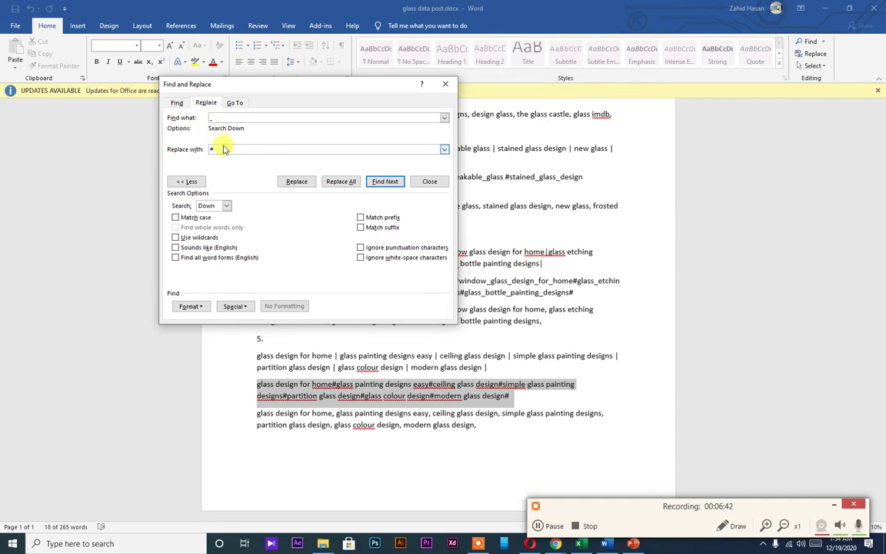
{"action": "left_click", "coordinate": [212, 117]}
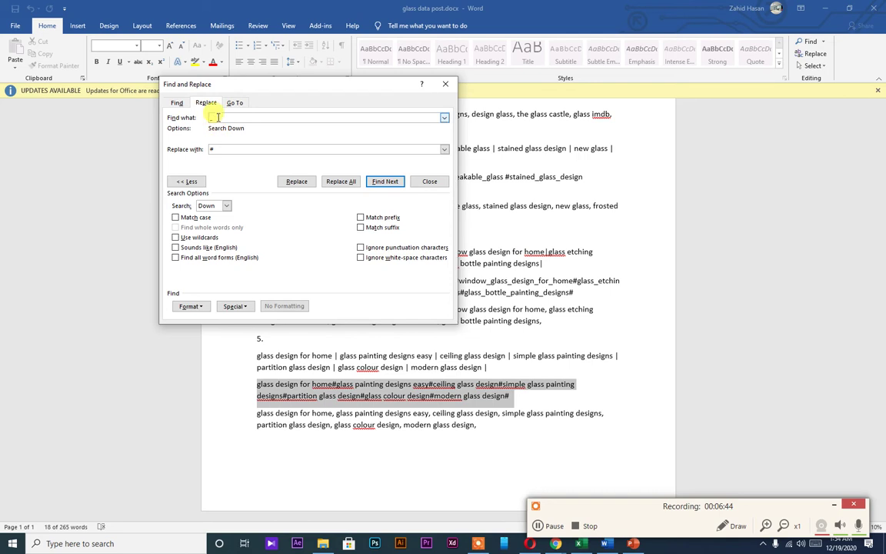
{"action": "key", "text": "BackSpace"}
{"action": "left_click", "coordinate": [213, 148]}
{"action": "key", "text": "Tab"}
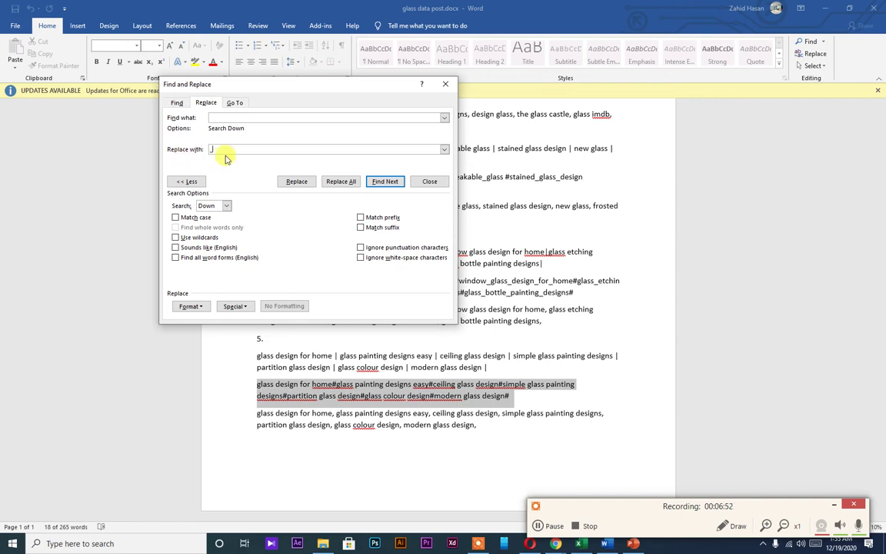
{"action": "left_click", "coordinate": [341, 181]}
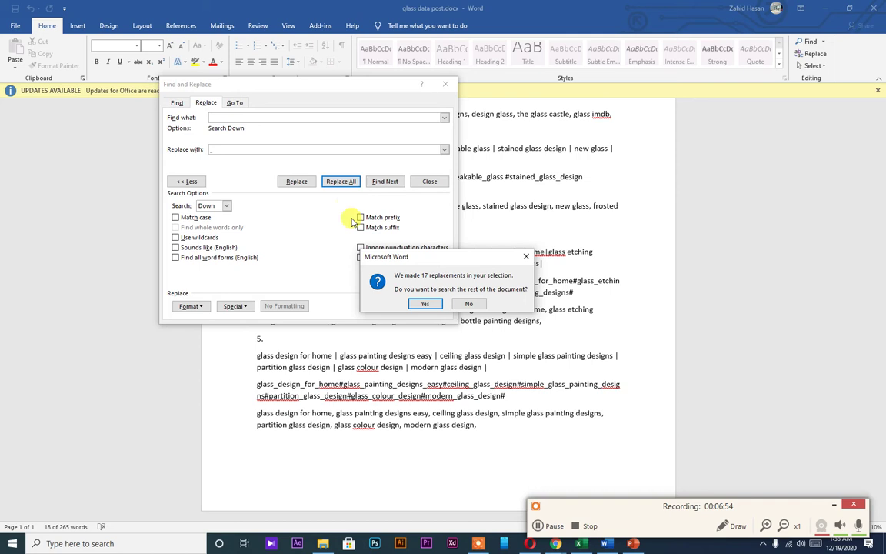
{"action": "left_click", "coordinate": [470, 304]}
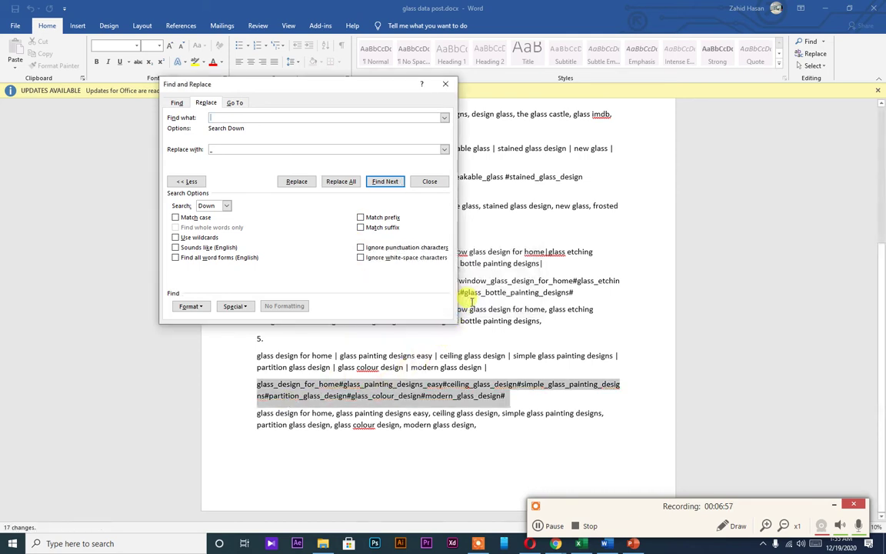
Replace every "#" with a space followed by "#" in the selected hashtag paragraph only, and close Find and Replace.
{"action": "left_click", "coordinate": [227, 116]}
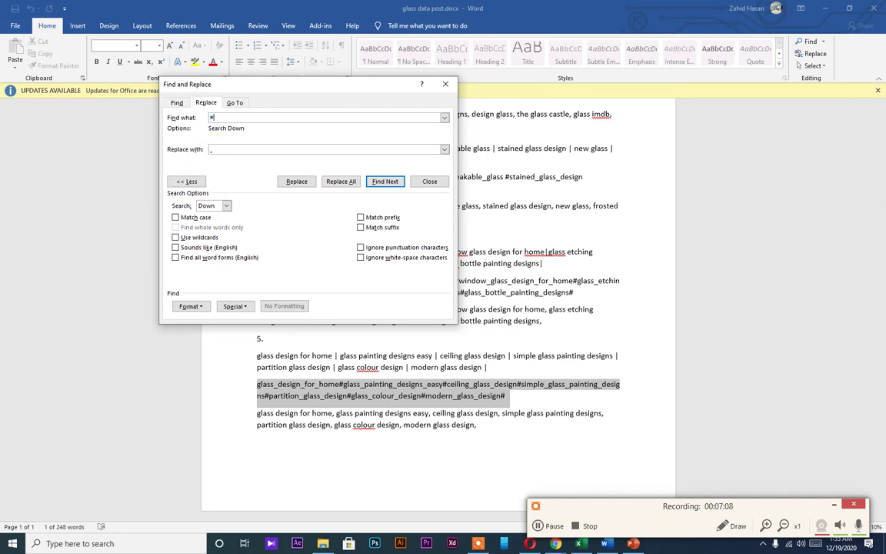
{"action": "left_click", "coordinate": [214, 149]}
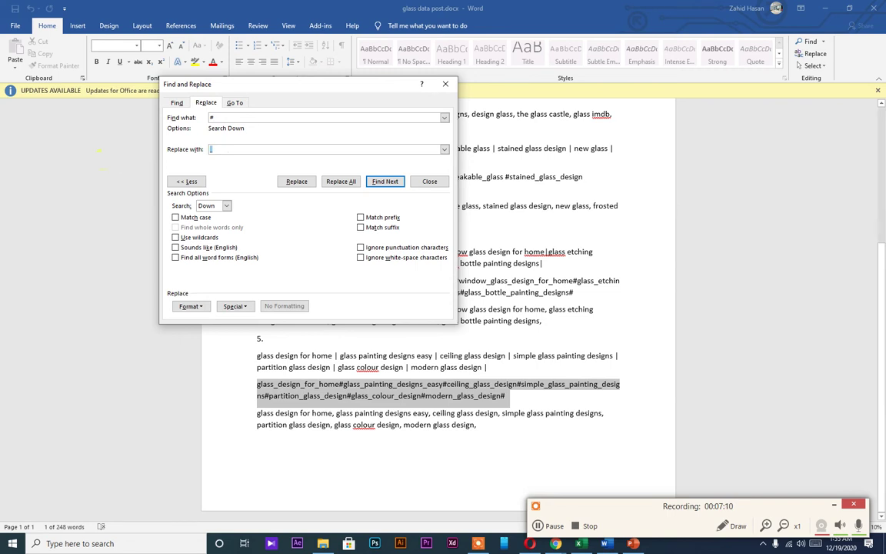
{"action": "type", "text": "#"}
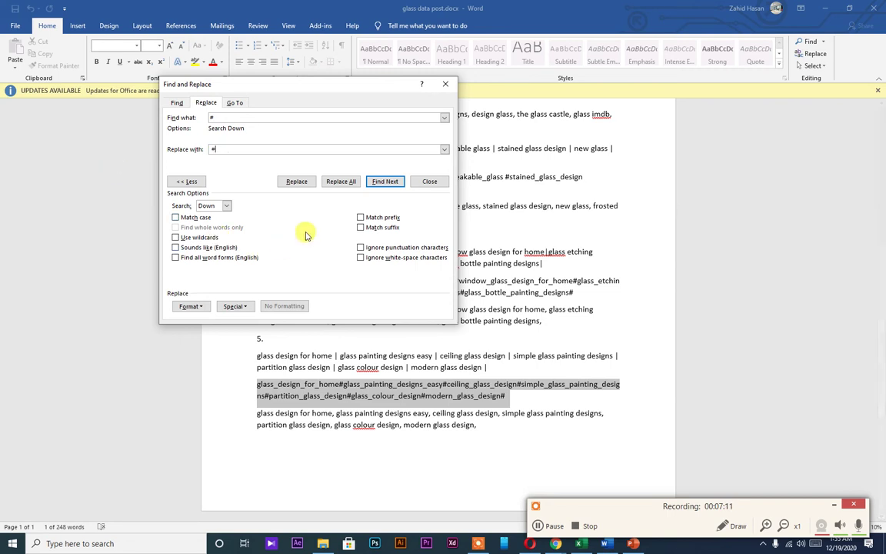
{"action": "left_click", "coordinate": [340, 182]}
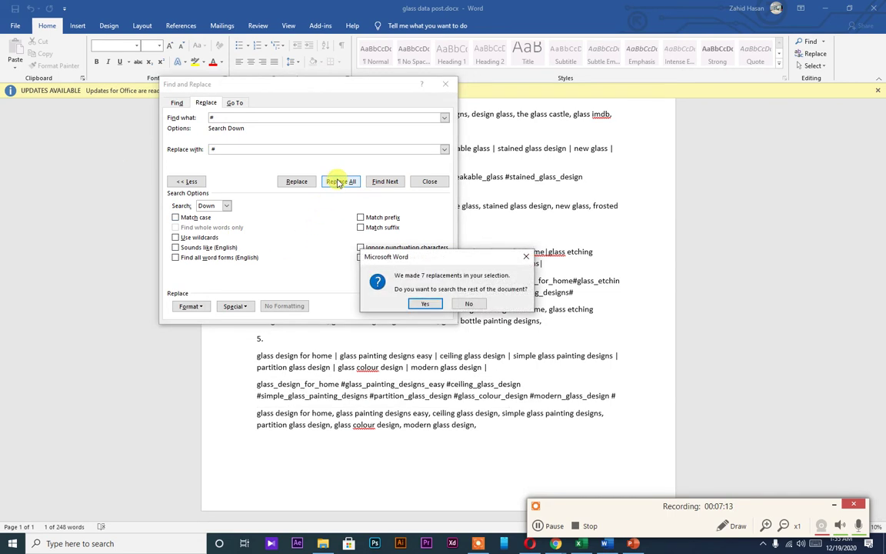
{"action": "left_click", "coordinate": [469, 304]}
{"action": "left_click", "coordinate": [446, 84]}
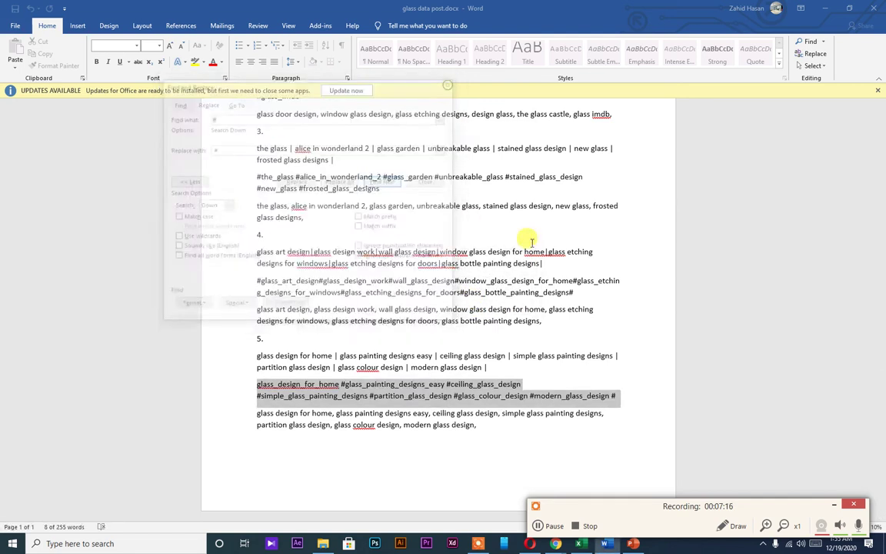
Move the stray "#" from the end of the hashtag paragraph to its start, before "glass_design_for_home".
{"action": "left_click", "coordinate": [619, 397]}
{"action": "mouse_move", "coordinate": [619, 396]}
{"action": "left_mouse_down"}
{"action": "mouse_move", "coordinate": [605, 396]}
{"action": "mouse_move", "coordinate": [614, 398]}
{"action": "left_mouse_up"}
{"action": "key", "text": "ctrl+c"}
{"action": "key", "text": "BackSpace"}
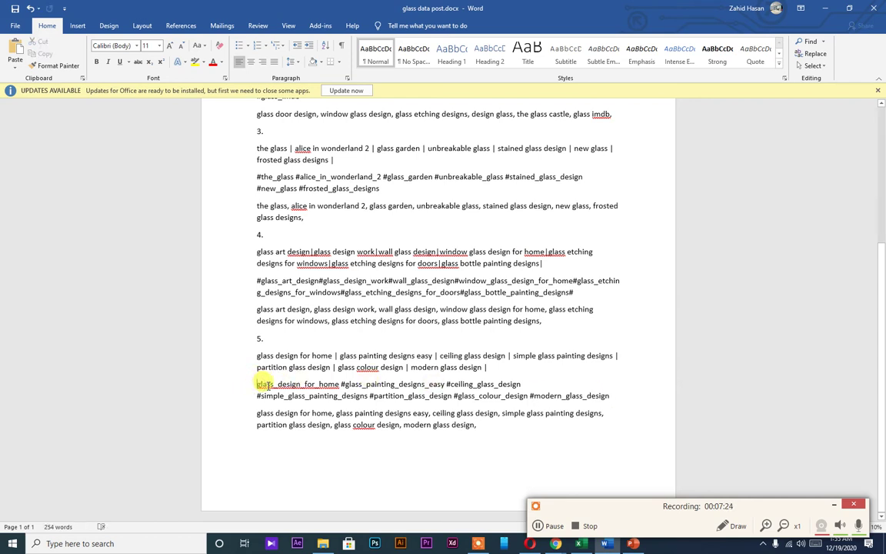
{"action": "left_click", "coordinate": [261, 384]}
{"action": "key", "text": "ctrl+v"}
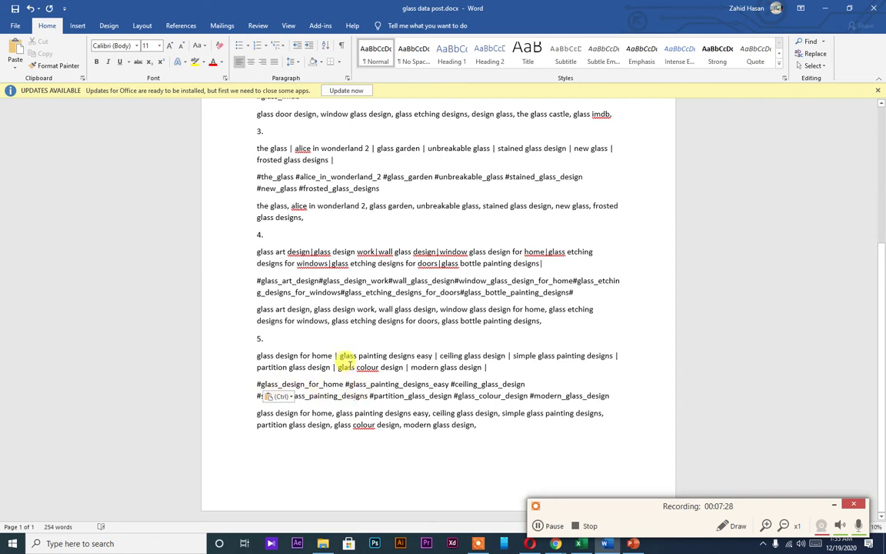
{"action": "left_click_drag", "start_coordinate": [314, 355], "coordinate": [362, 356]}
{"action": "mouse_move", "coordinate": [323, 384]}
{"action": "left_mouse_down"}
{"action": "mouse_move", "coordinate": [370, 384]}
{"action": "mouse_move", "coordinate": [382, 412]}
{"action": "mouse_move", "coordinate": [416, 414]}
{"action": "left_mouse_up"}
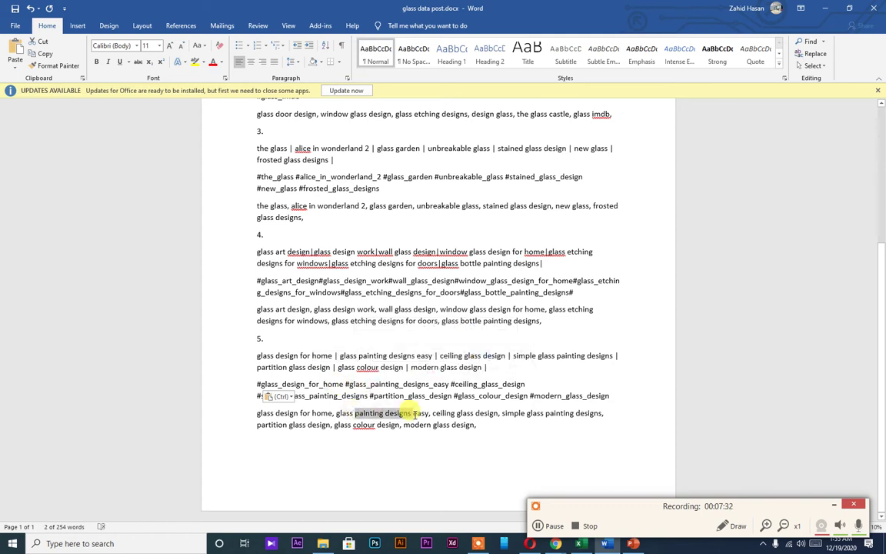
{"action": "left_click", "coordinate": [453, 413]}
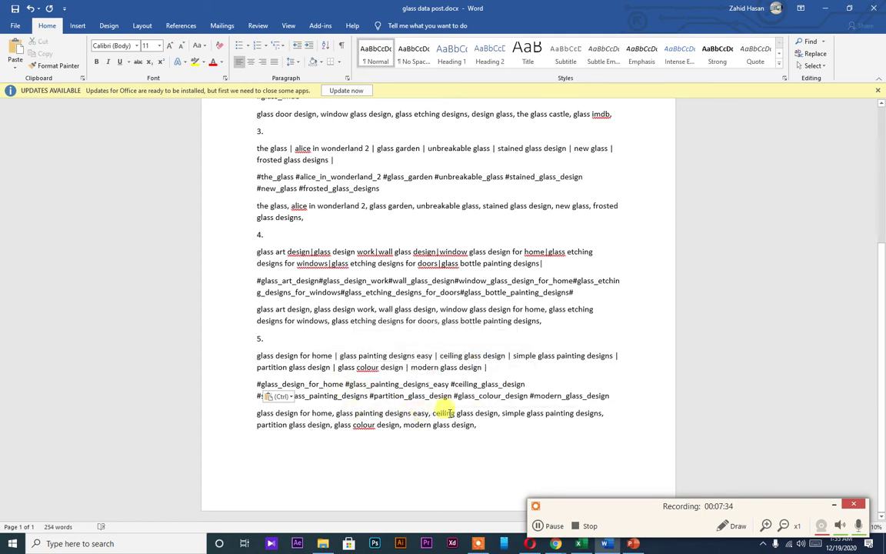
{"action": "scroll", "coordinate": [356, 430], "scroll_direction": "up", "scroll_amount": 4}
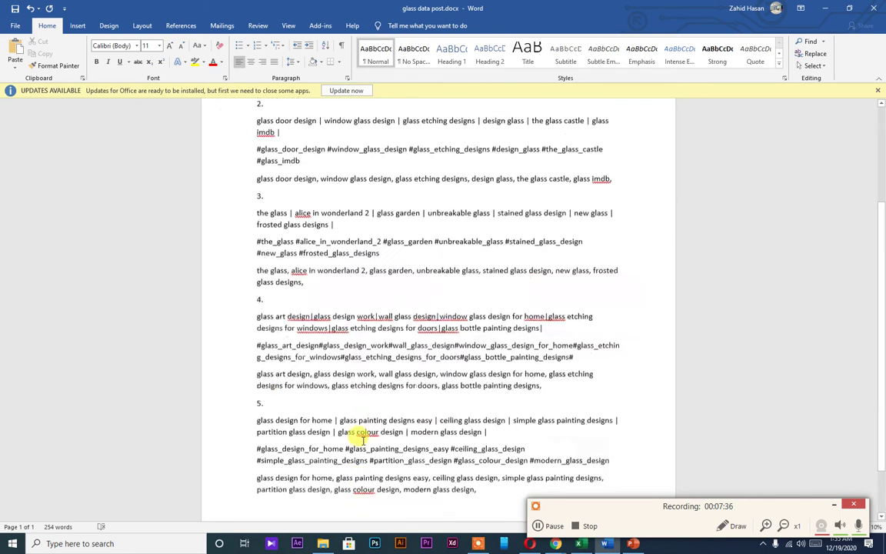
{"action": "scroll", "coordinate": [362, 438], "scroll_direction": "down", "scroll_amount": 4}
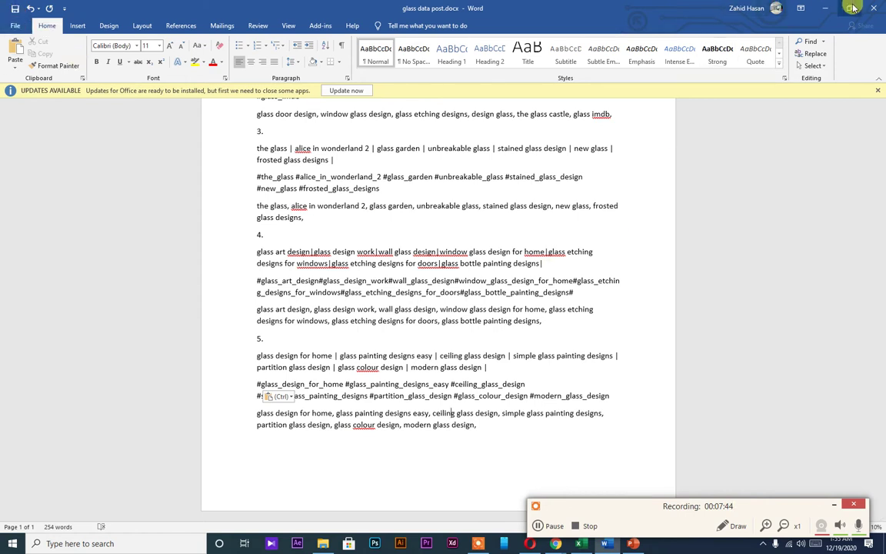
Save the keyword document as "glass data post.docx" in New folder, keeping the Word Document (*.docx) format.
{"action": "double_click", "coordinate": [769, 8]}
{"action": "scroll", "coordinate": [201, 391], "scroll_direction": "up", "scroll_amount": 5}
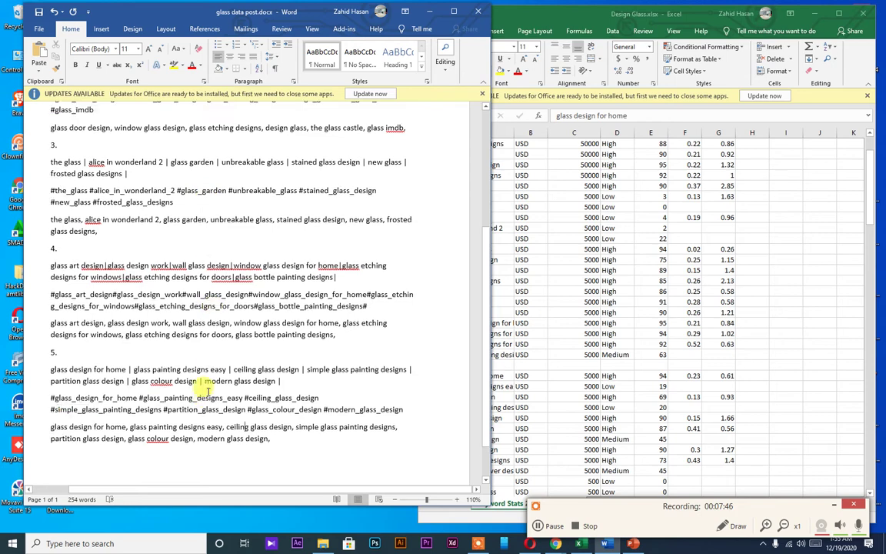
{"action": "scroll", "coordinate": [206, 391], "scroll_direction": "down", "scroll_amount": 5}
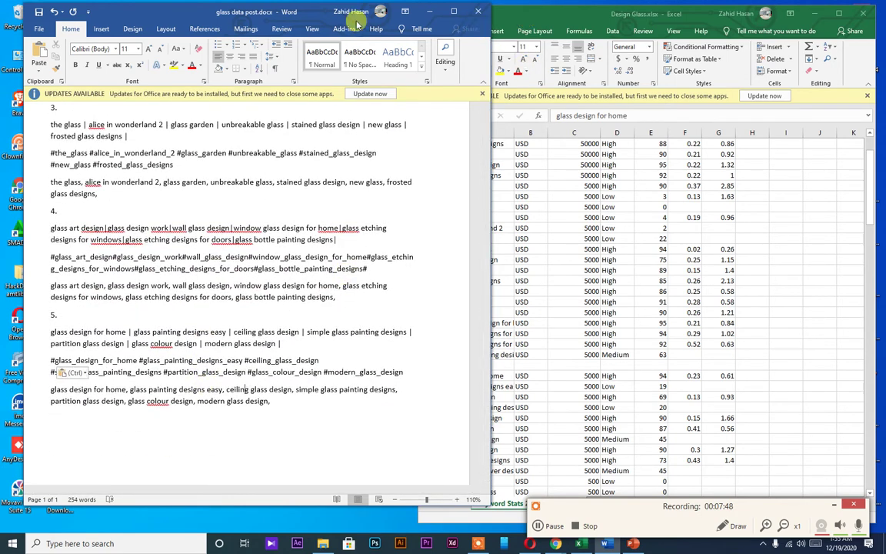
{"action": "left_click", "coordinate": [38, 28]}
{"action": "left_click", "coordinate": [50, 172]}
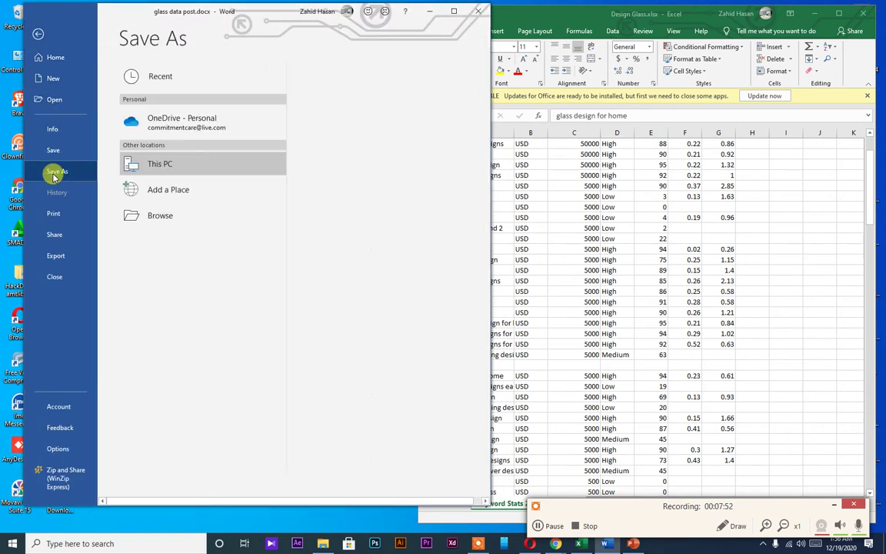
{"action": "left_click", "coordinate": [350, 131]}
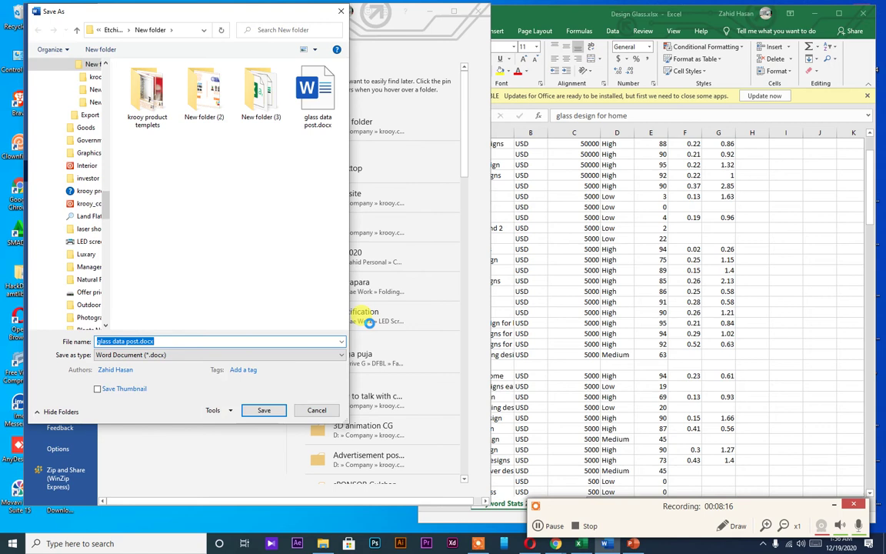
{"action": "left_click", "coordinate": [265, 411]}
Insert a blank row above "printed glass design" in the Design Glass.xlsx workbook, and close the workbook.
{"action": "left_click", "coordinate": [592, 14]}
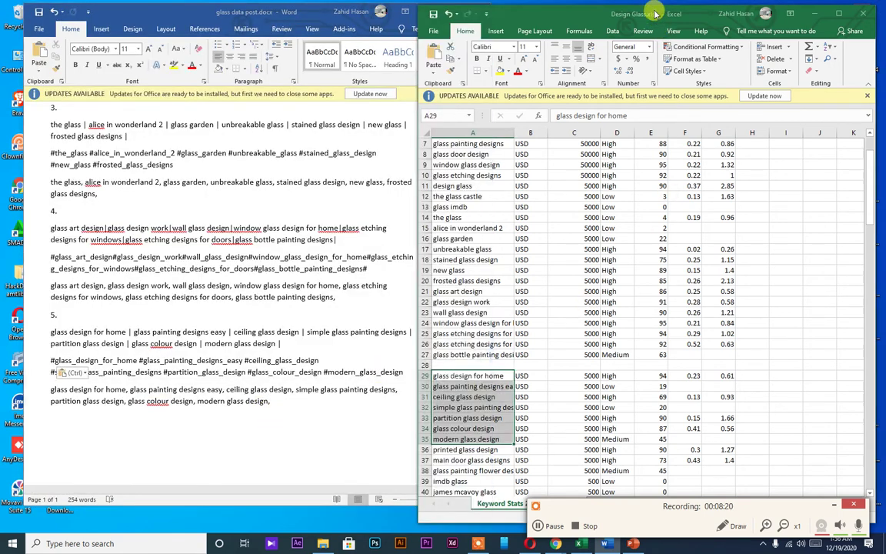
{"action": "left_click", "coordinate": [424, 450]}
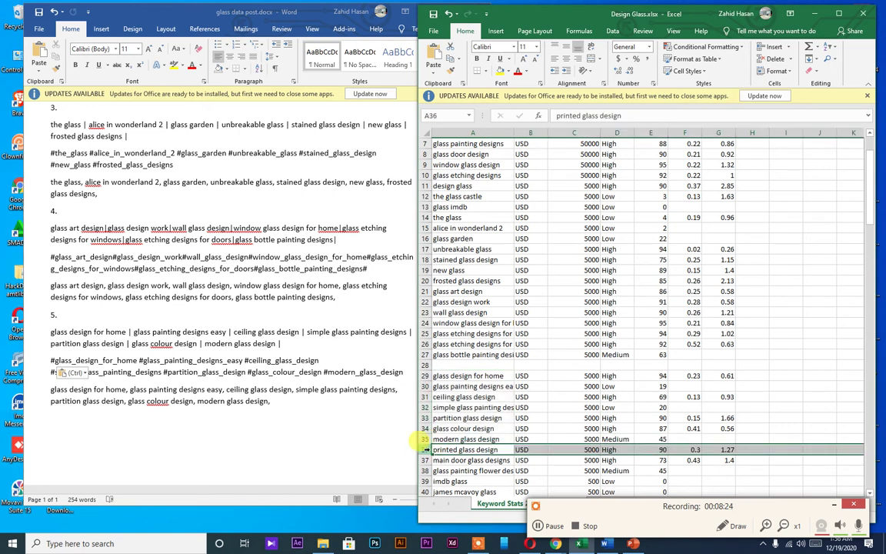
{"action": "key", "text": "ctrl+shift+plus"}
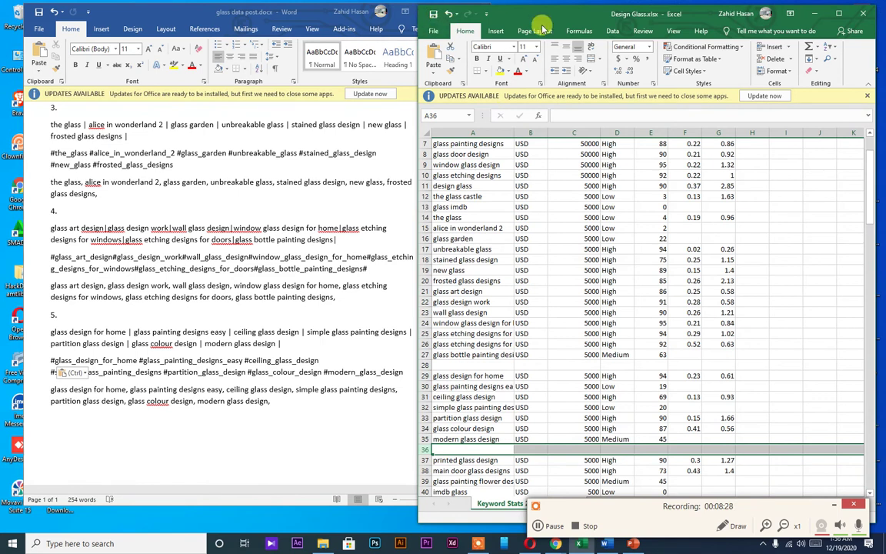
{"action": "left_click", "coordinate": [861, 16]}
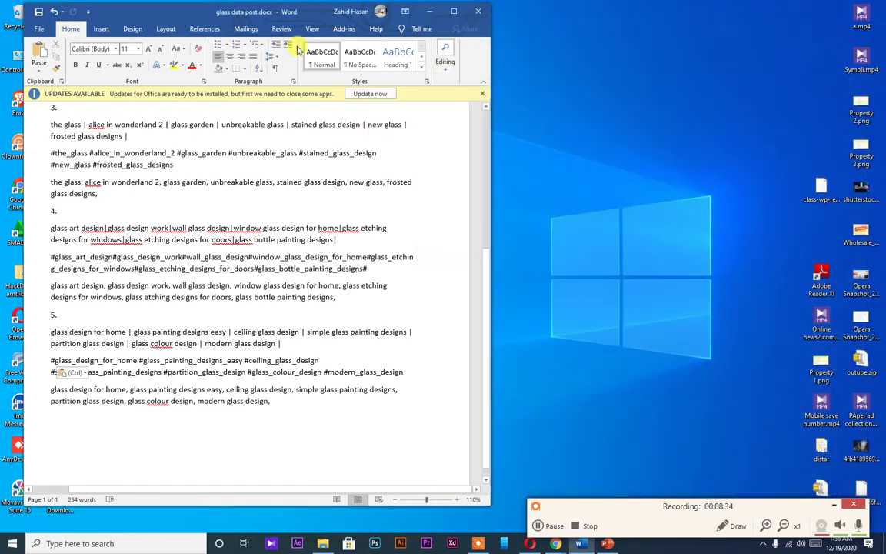
Switch to the Chrome window with the Google Ads keyword plan and open clickbd.com in a new tab.
{"action": "left_click_drag", "start_coordinate": [308, 8], "coordinate": [547, 7]}
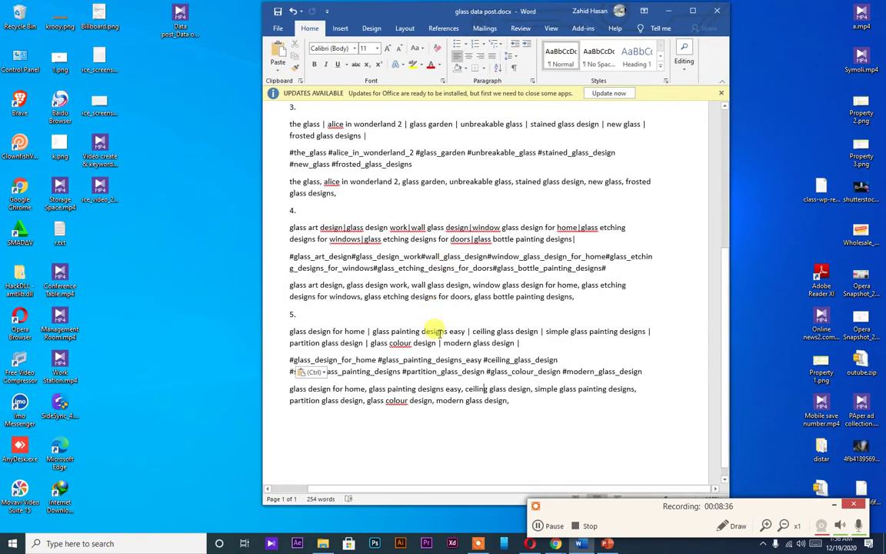
{"action": "scroll", "coordinate": [437, 327], "scroll_direction": "up", "scroll_amount": 6}
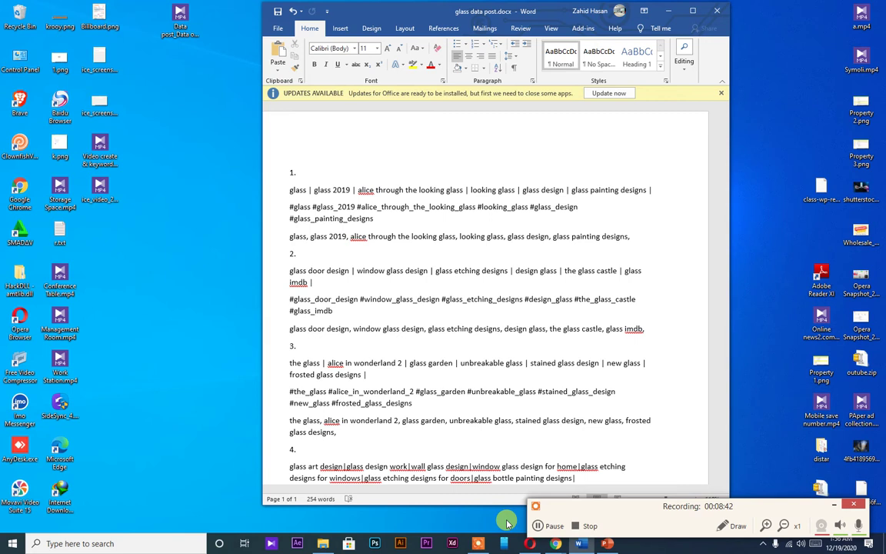
{"action": "mouse_move", "coordinate": [513, 545]}
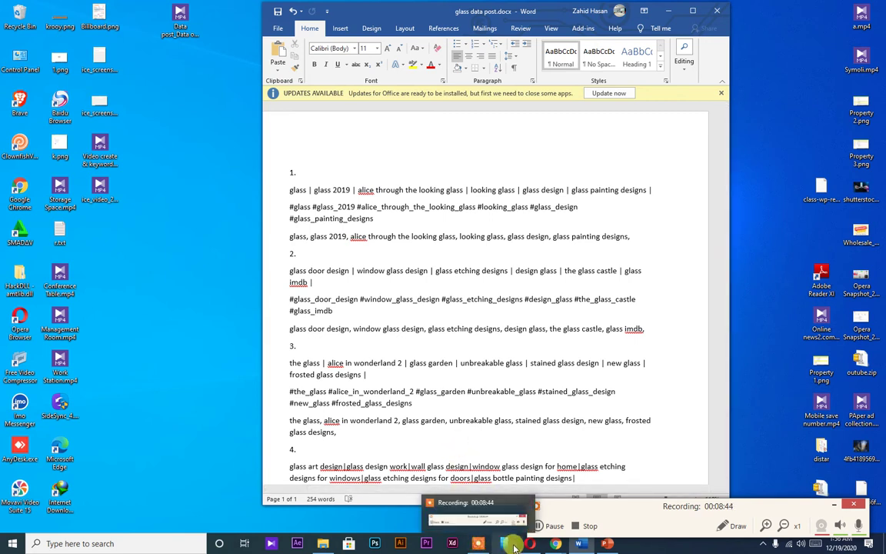
{"action": "mouse_move", "coordinate": [555, 543]}
{"action": "left_click", "coordinate": [569, 501]}
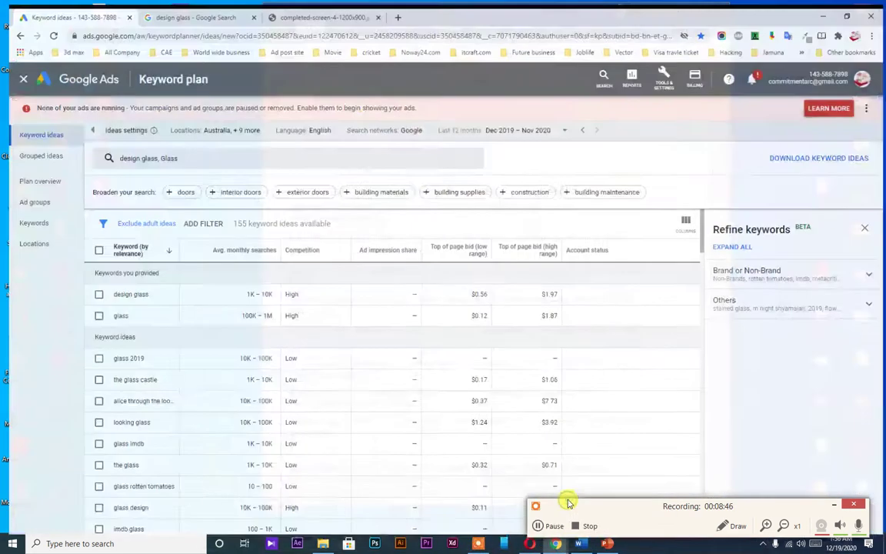
{"action": "left_click", "coordinate": [395, 10]}
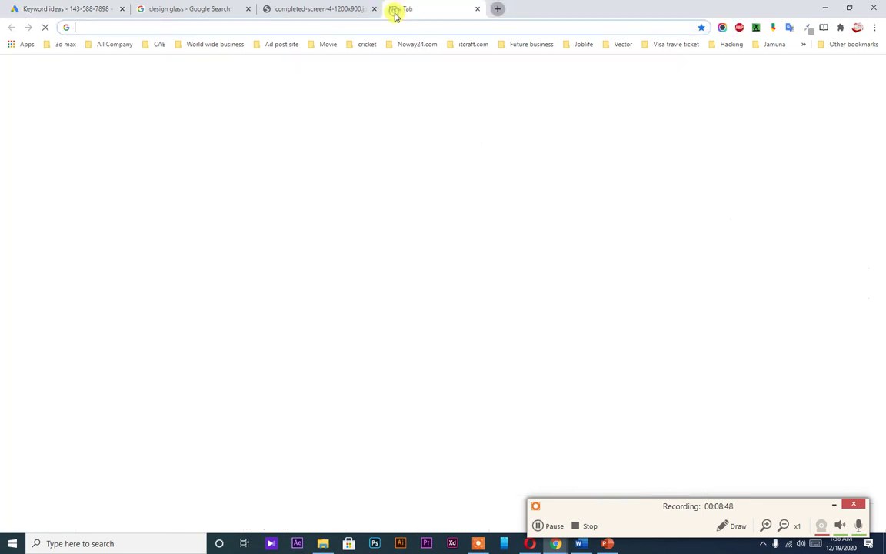
{"action": "type", "text": "clickbd.com"}
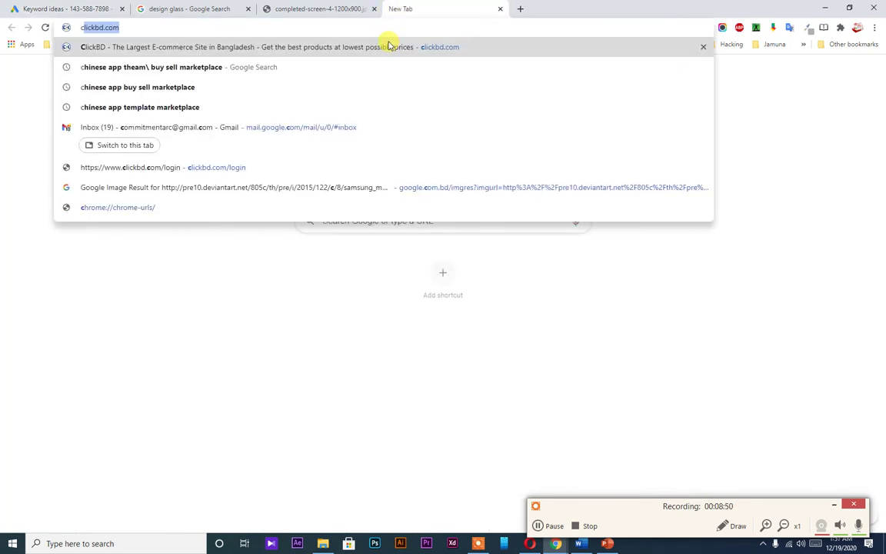
{"action": "key", "text": "Right"}
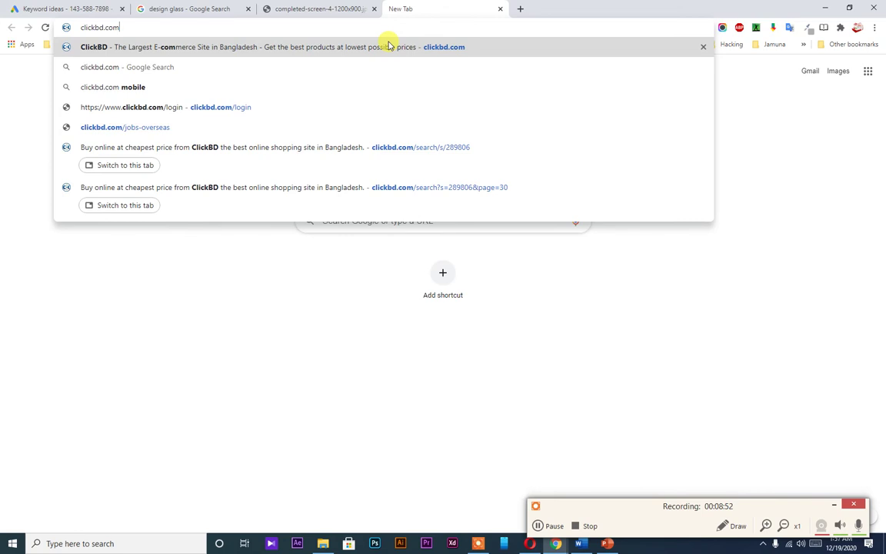
{"action": "key", "text": "Return"}
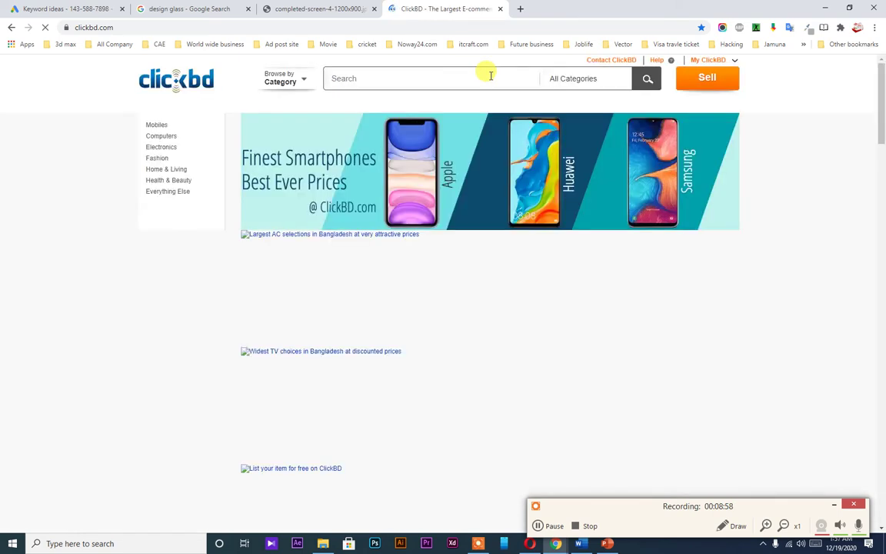
Open the login dialog from the ClickBD account options and log out of the current account.
{"action": "left_click", "coordinate": [736, 61]}
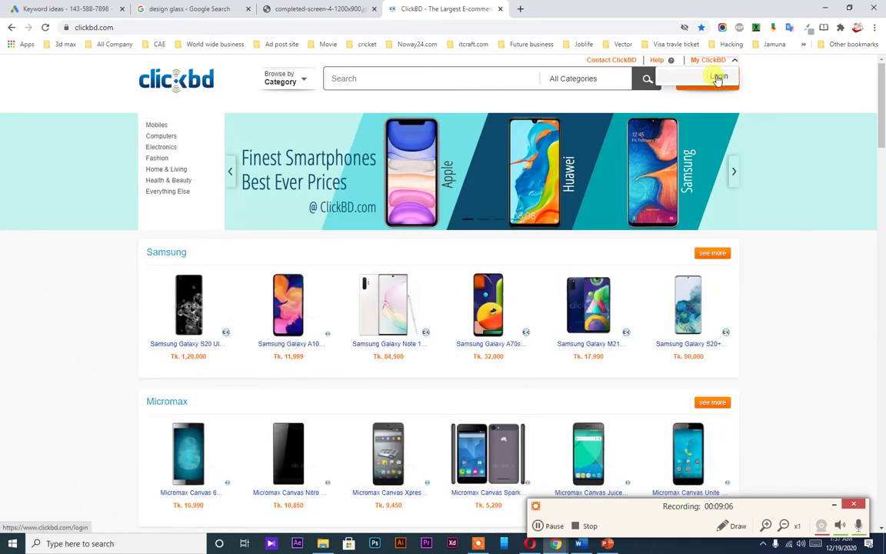
{"action": "left_click", "coordinate": [717, 78]}
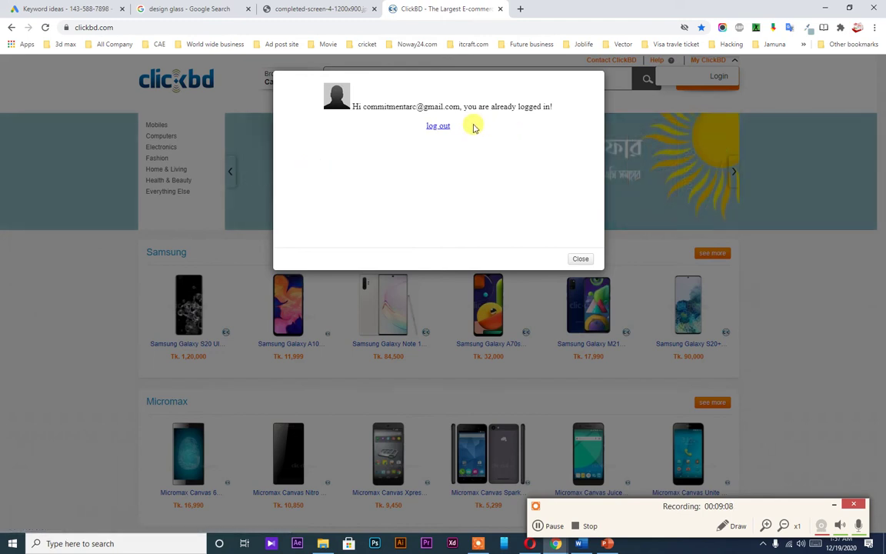
{"action": "left_click", "coordinate": [441, 127]}
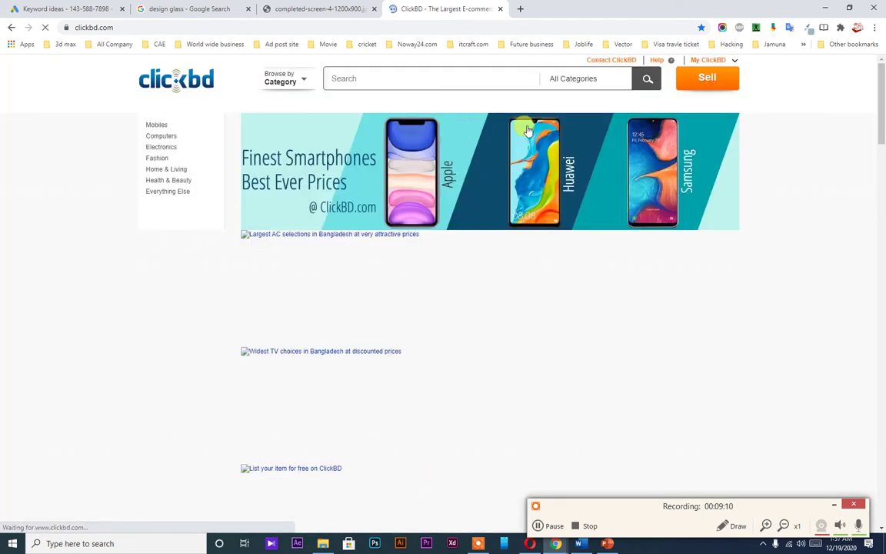
{"action": "mouse_move", "coordinate": [732, 61]}
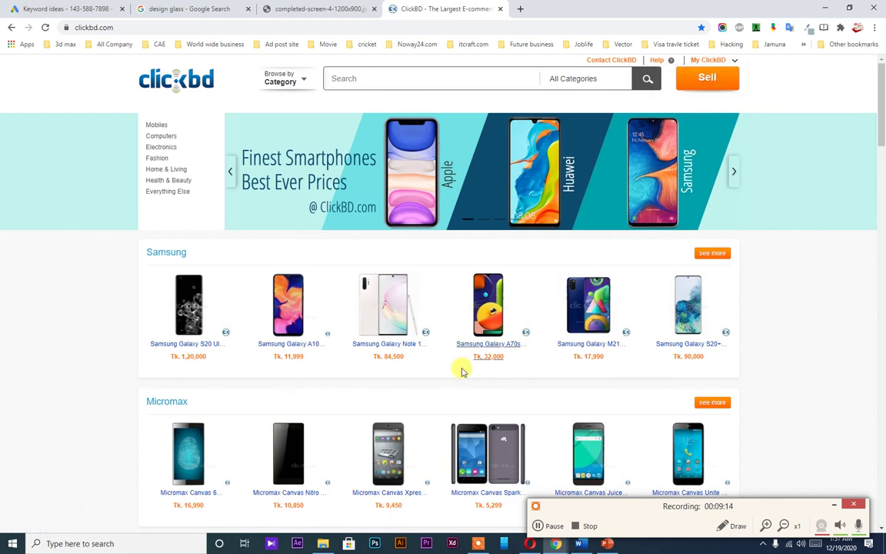
Switch to the seller listings page in the other Chrome window and sign in to the existing ClickBD account with the saved credentials.
{"action": "mouse_move", "coordinate": [553, 542]}
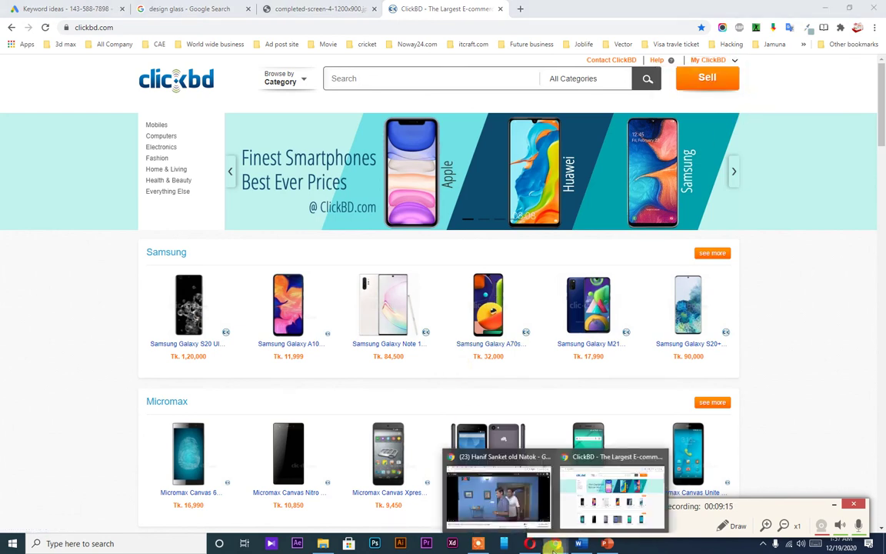
{"action": "left_click", "coordinate": [527, 514]}
{"action": "left_click", "coordinate": [436, 10]}
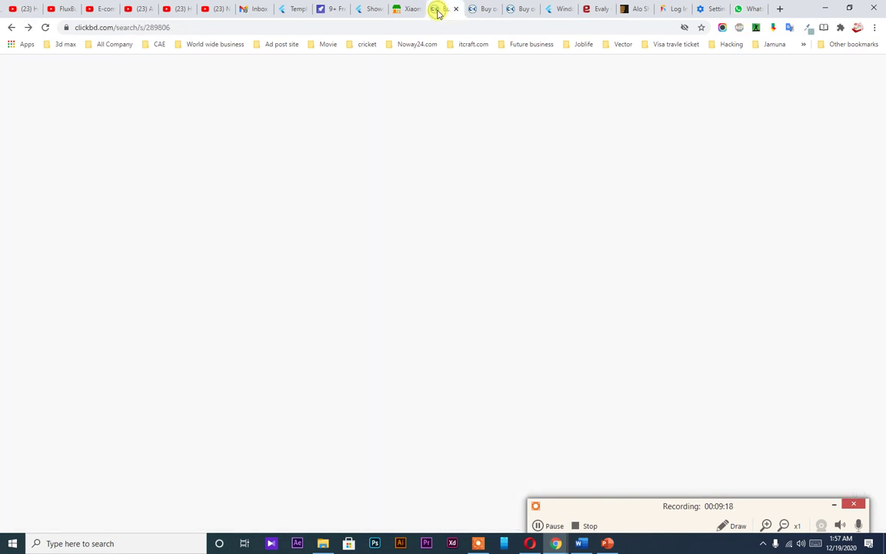
{"action": "mouse_move", "coordinate": [734, 62]}
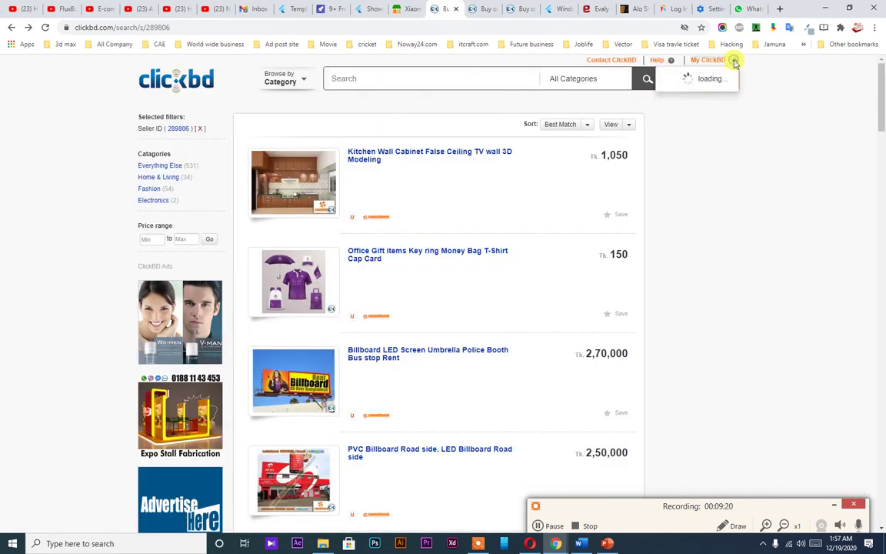
{"action": "left_click", "coordinate": [720, 77]}
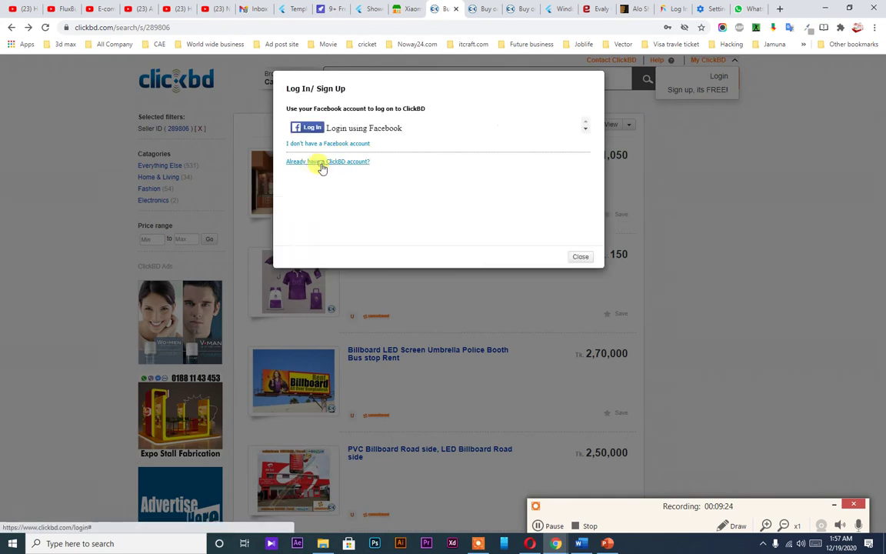
{"action": "left_click", "coordinate": [322, 162]}
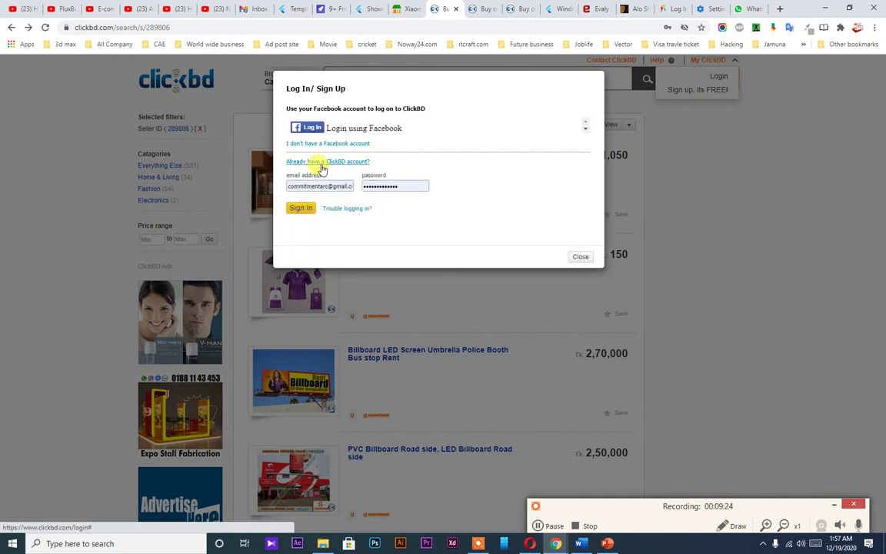
{"action": "left_click", "coordinate": [300, 208]}
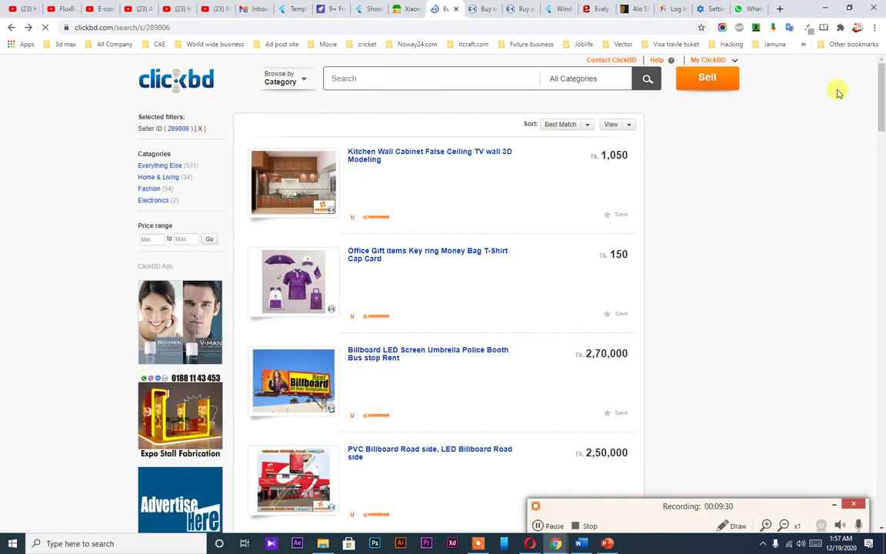
Open ClickBD's Sell page for posting a new ad, dismissing the advertisement overlay.
{"action": "left_click", "coordinate": [710, 85]}
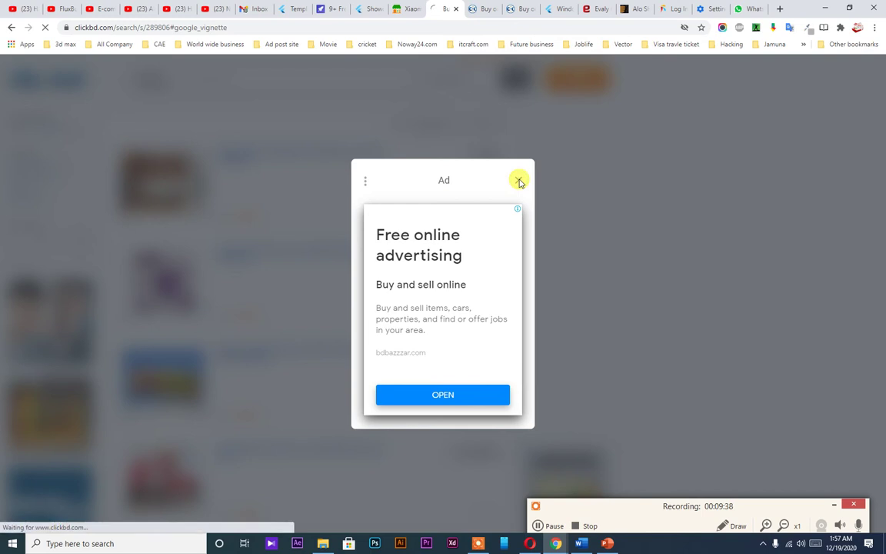
{"action": "left_click", "coordinate": [520, 181]}
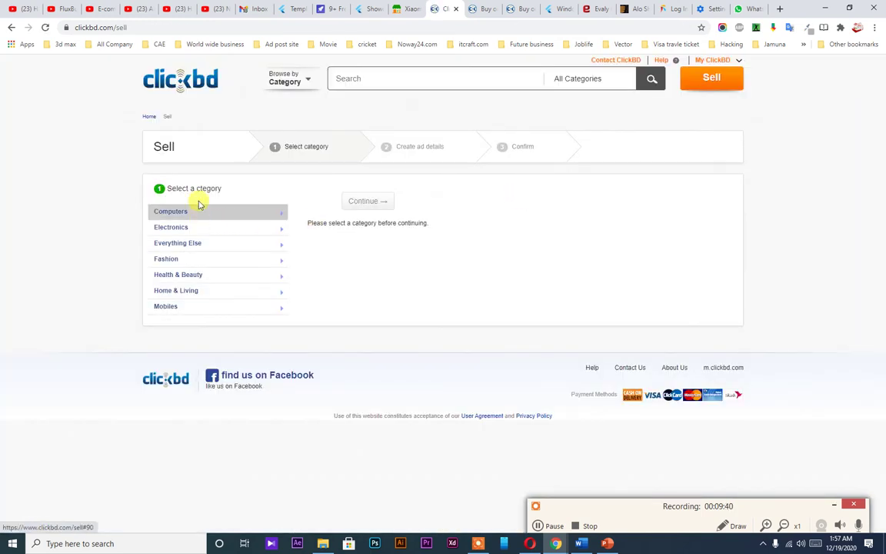